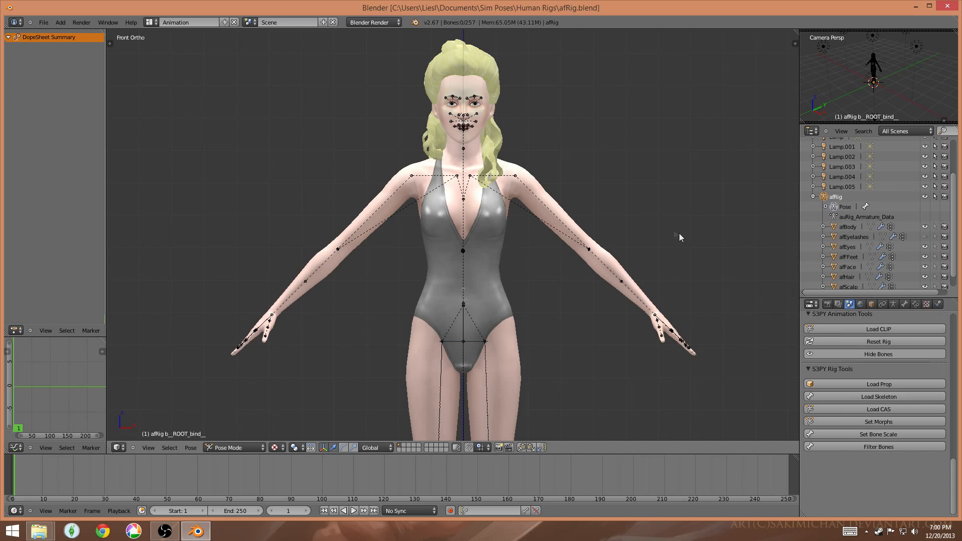
Rotate the left and right upper arm bones down so both arms hang beside the body
right_click(516, 176)
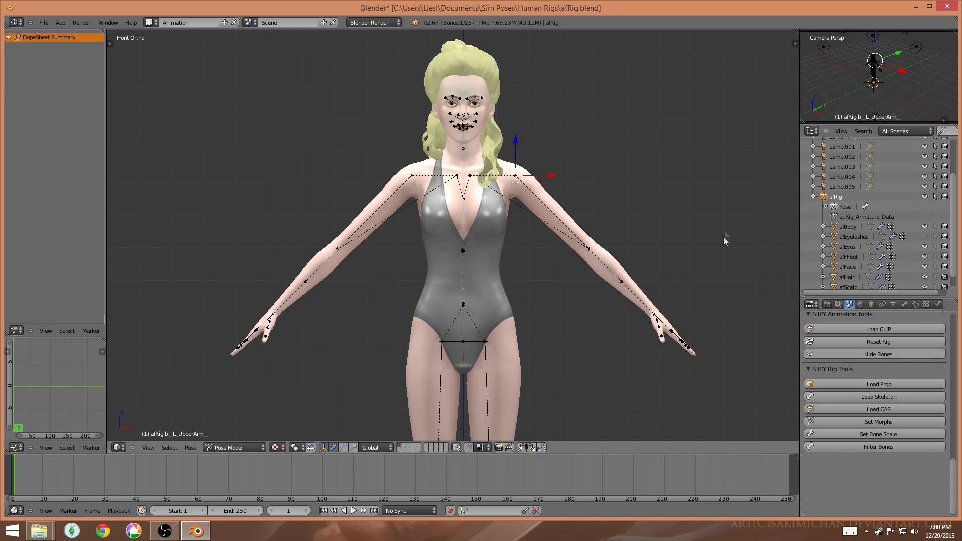
key("r")
left_click(649, 340)
right_click(407, 177)
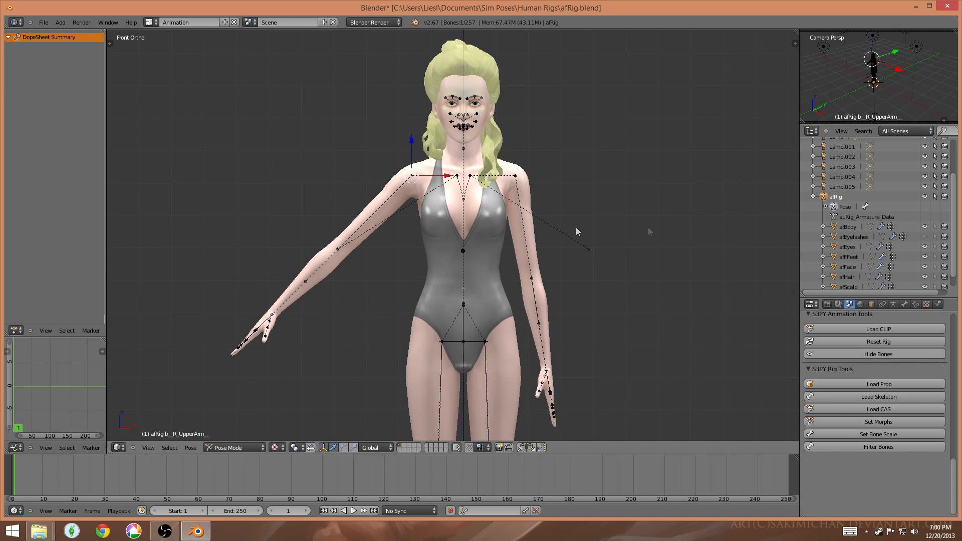
key("r")
left_click(600, 53)
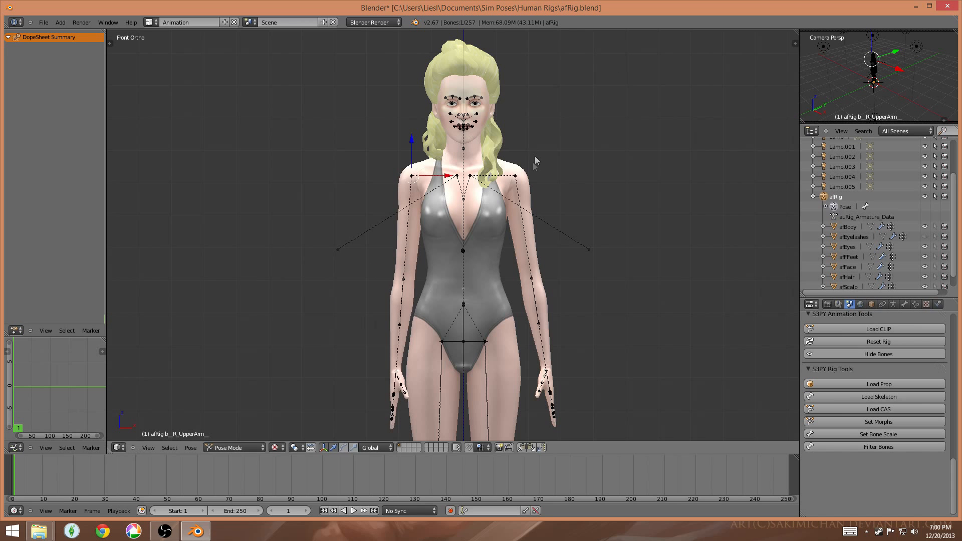
Raise the left shoulder by rotating the left clavicle bone, and rotate the left upper arm back down beside the body
right_click(516, 175)
right_click(467, 177)
key("r")
left_click(633, 120)
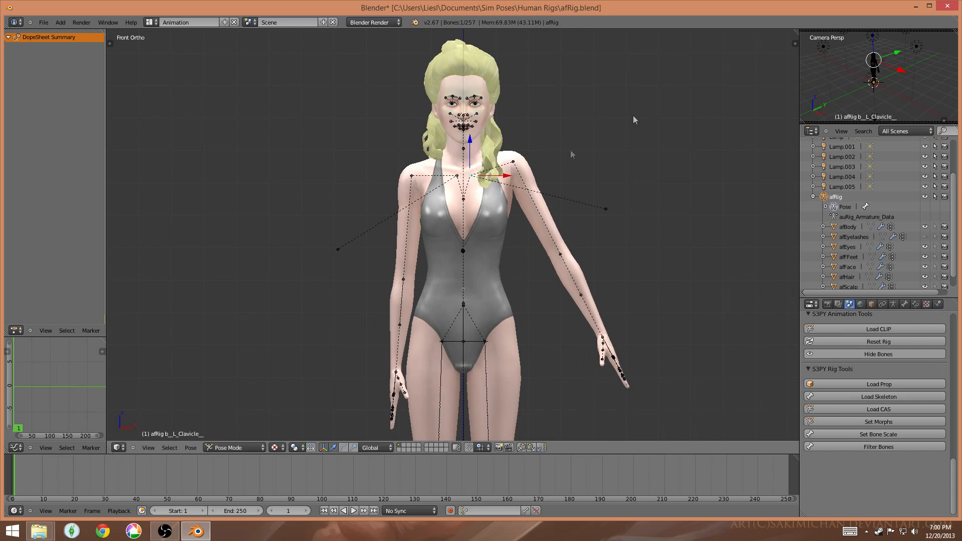
right_click(518, 171)
key("r")
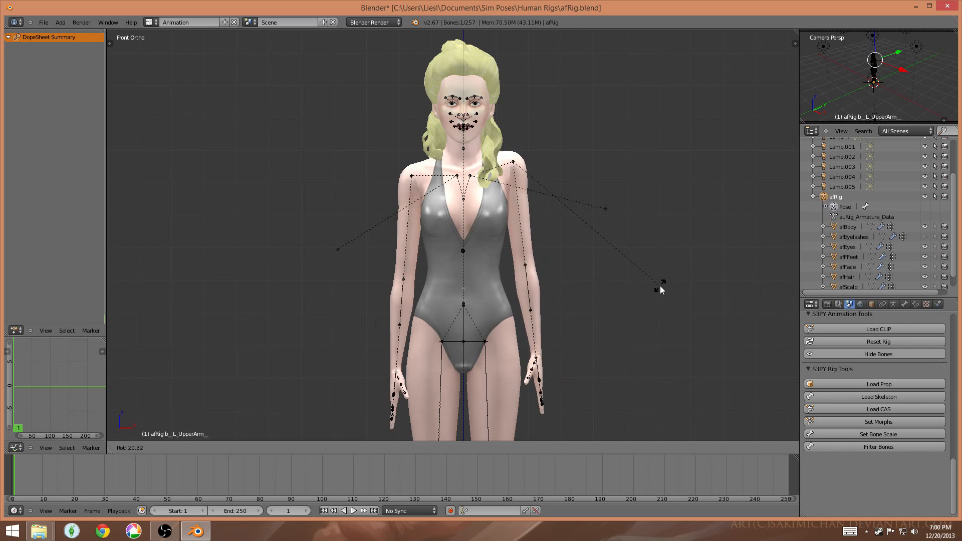
left_click(658, 291)
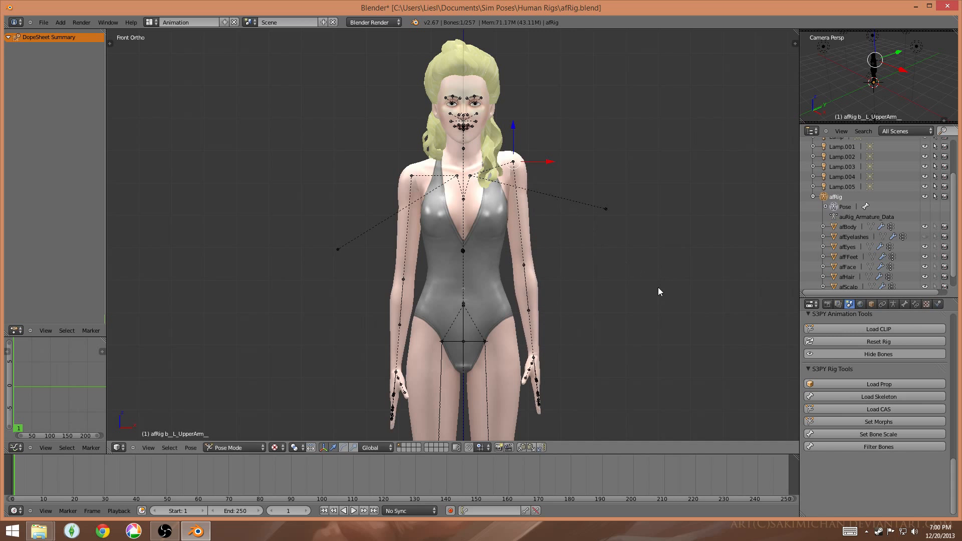
Raise the right shoulder by rotating the right clavicle bone, and rotate the right upper arm back down beside the body
right_click(460, 182)
key("r")
left_click(650, 251)
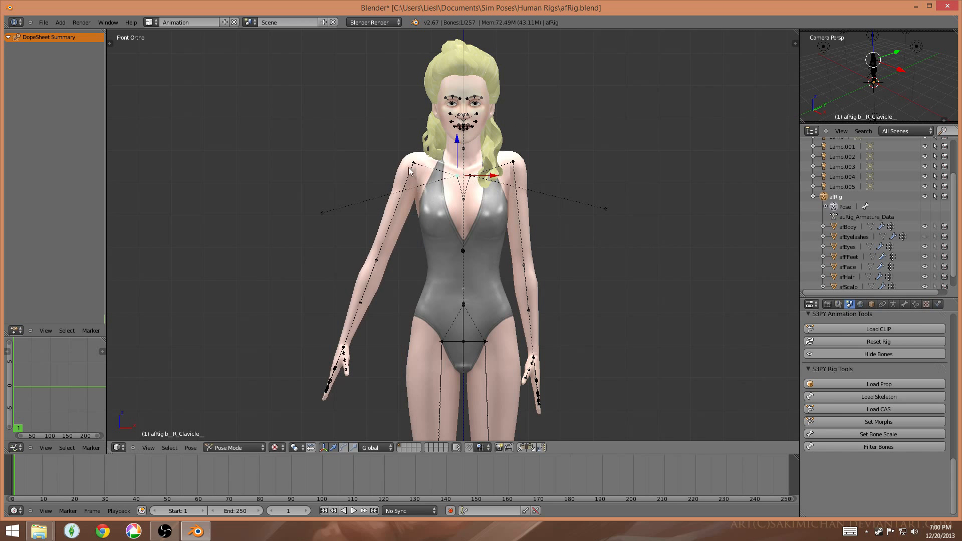
key("r")
left_click(630, 148)
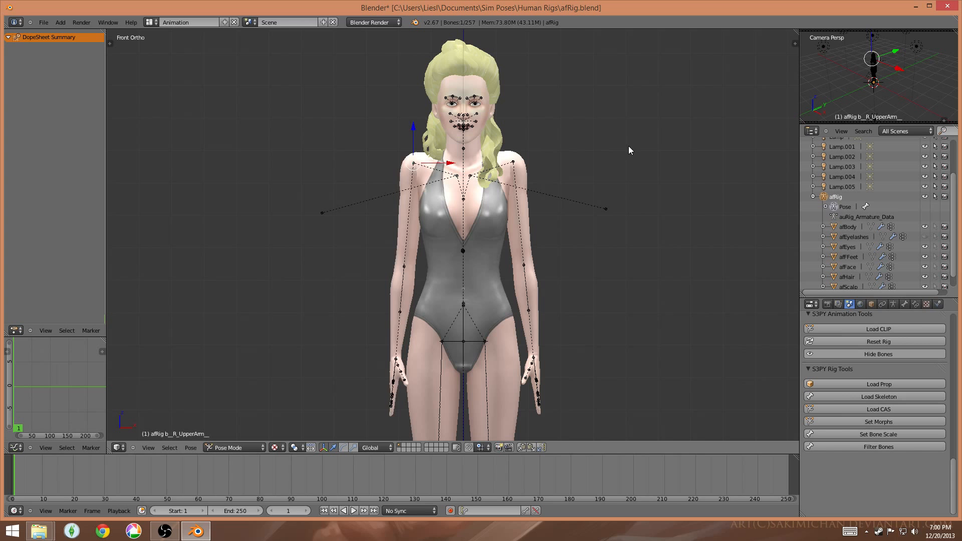
Select all bones of the rig and insert a keyframe for the pose at frame 1
middle_click_drag(635, 189, 654, 202)
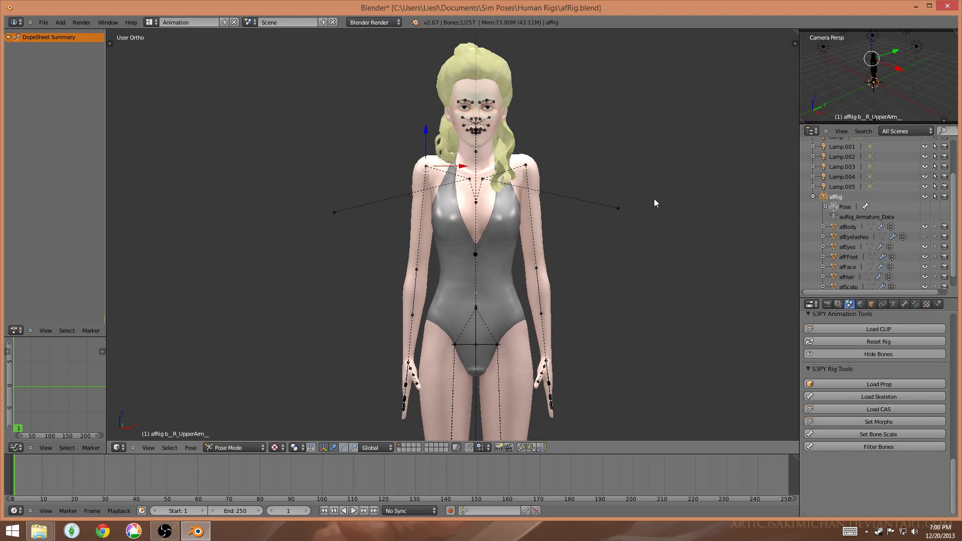
key("a")
key("a")
key("i")
left_click(599, 225)
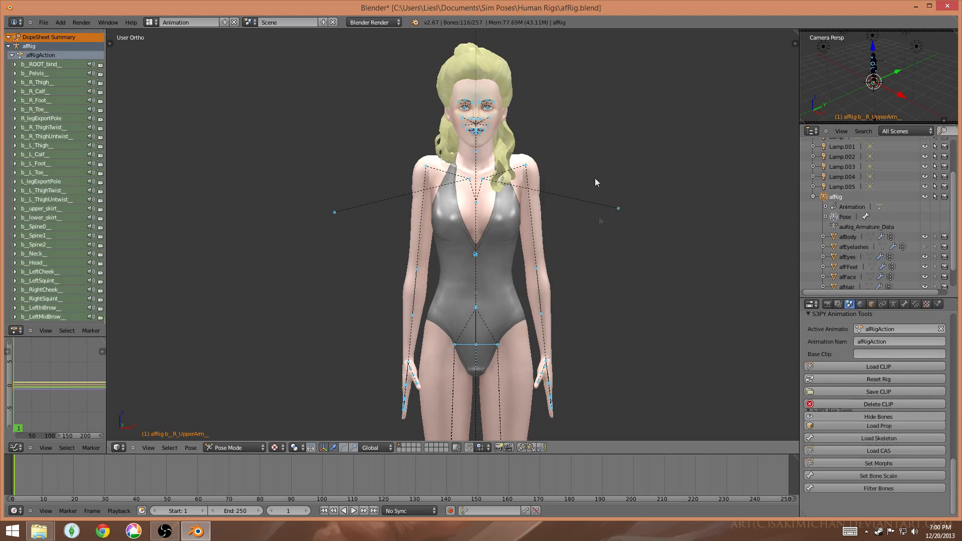
Save the pose as a Sims 3 animation clip named a_Kaleeko_Test on the Desktop
left_click(891, 391)
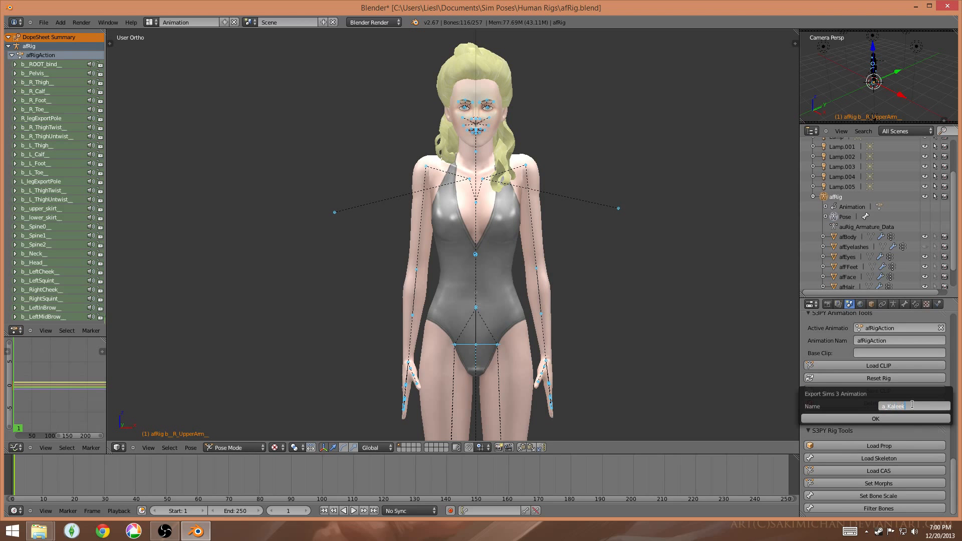
left_click(869, 420)
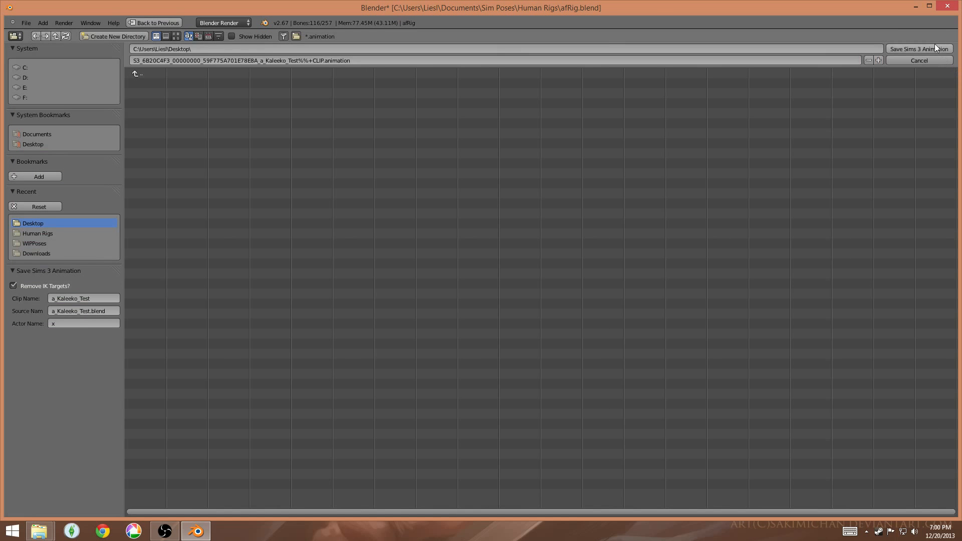
left_click(933, 46)
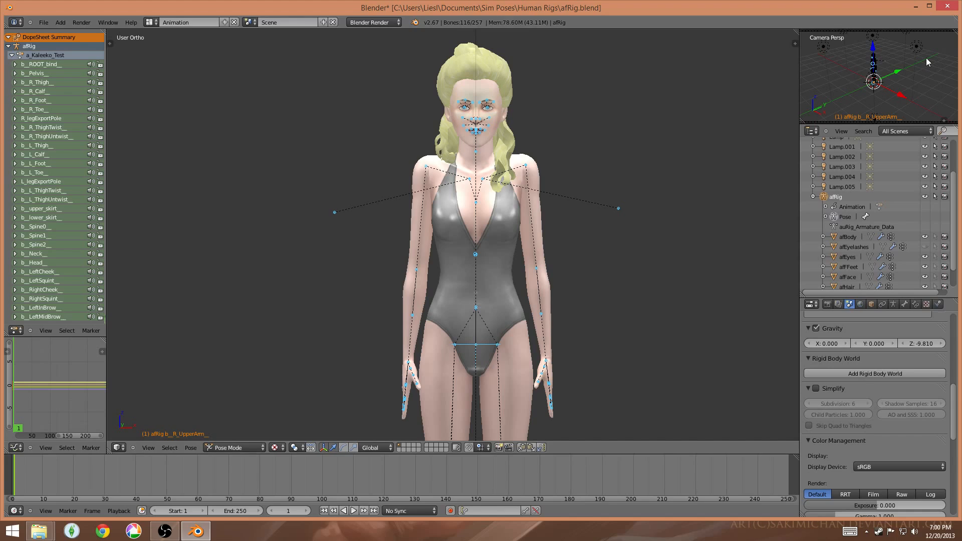
Minimize Blender and the Human Rigs folder, and open Local Disk (C:) in a new File Explorer window
left_click(916, 6)
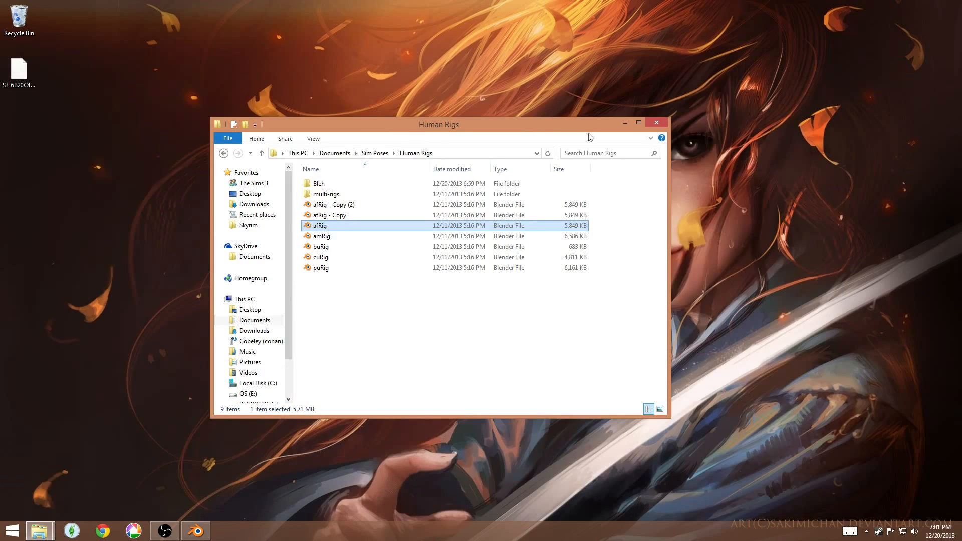
left_click(624, 123)
right_click(50, 533)
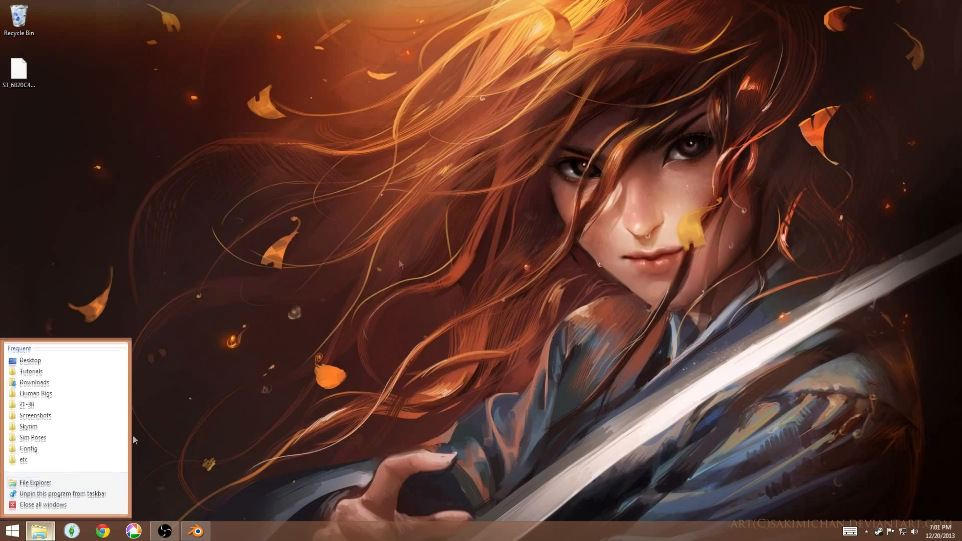
left_click(43, 481)
double_click(290, 278)
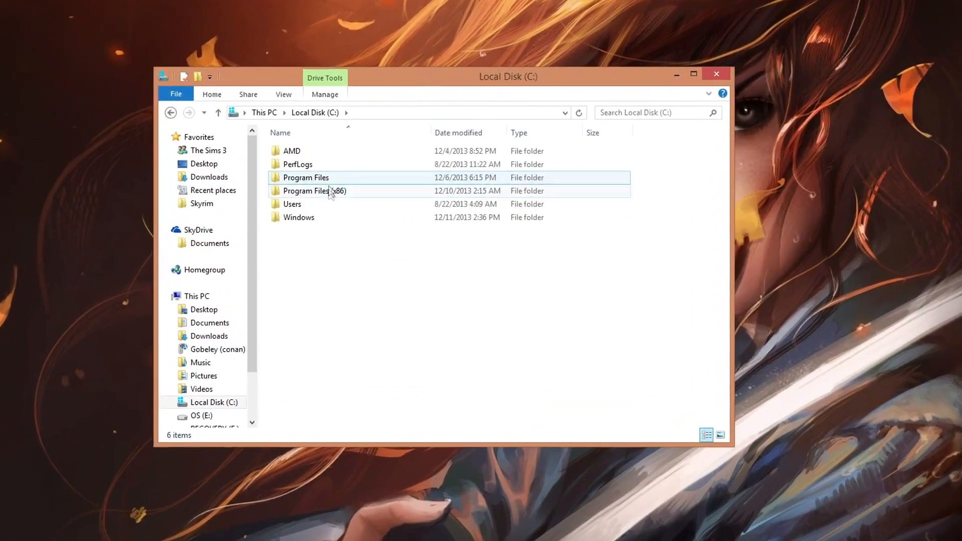
Open the Origin Games folder inside Program Files (x86)
double_click(330, 193)
scroll(364, 280, "down", 2)
scroll(349, 335, "up", 1)
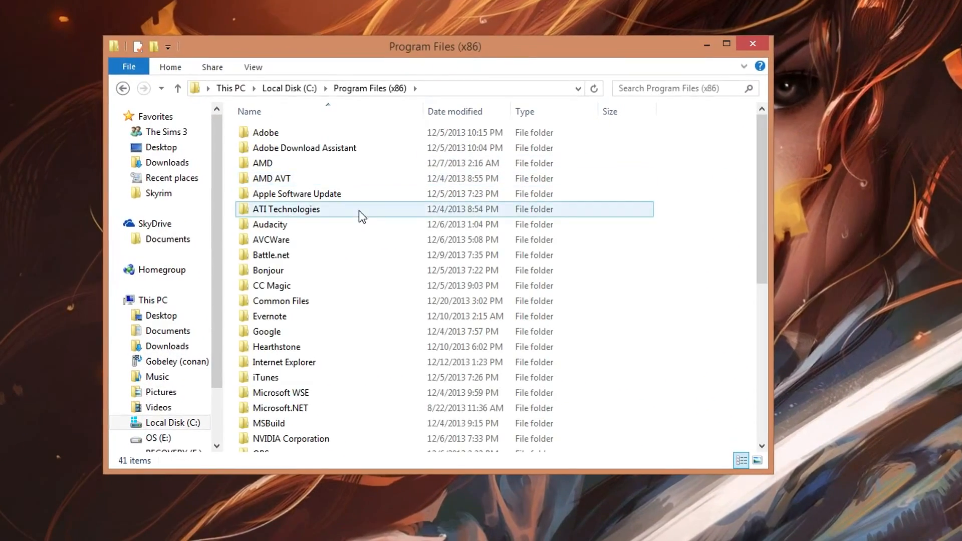
scroll(329, 344, "down", 2)
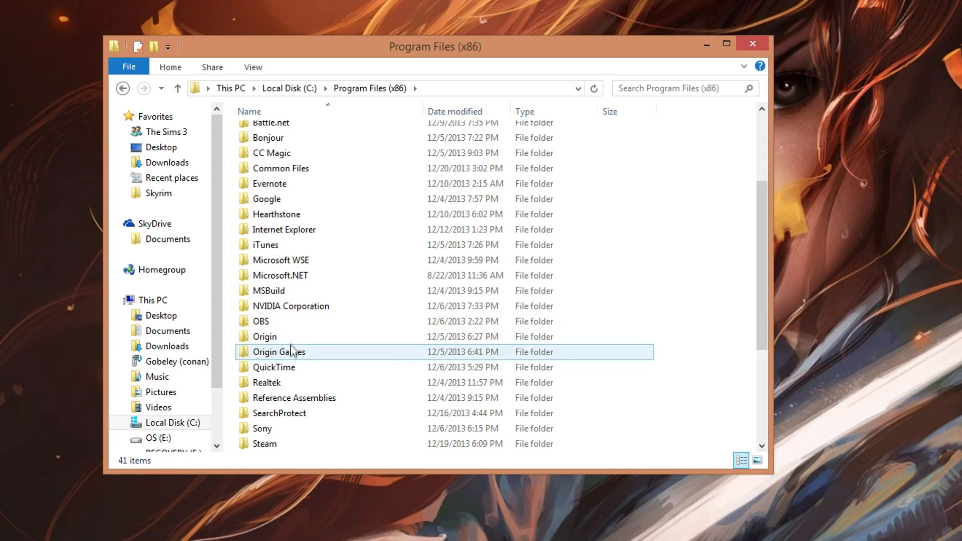
double_click(295, 352)
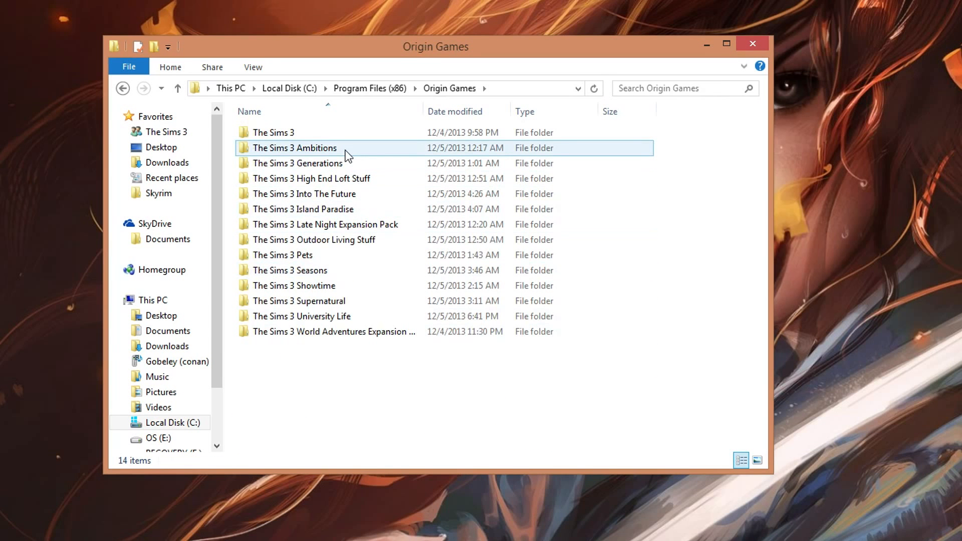
Open the base game's package folder at The Sims 3/GameData/Shared/Packages
mouse_move(346, 154)
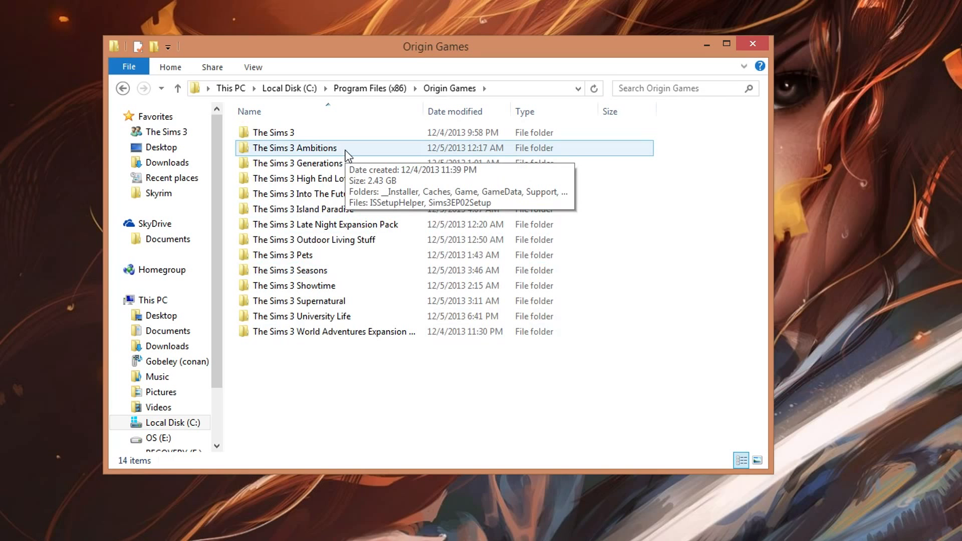
double_click(280, 133)
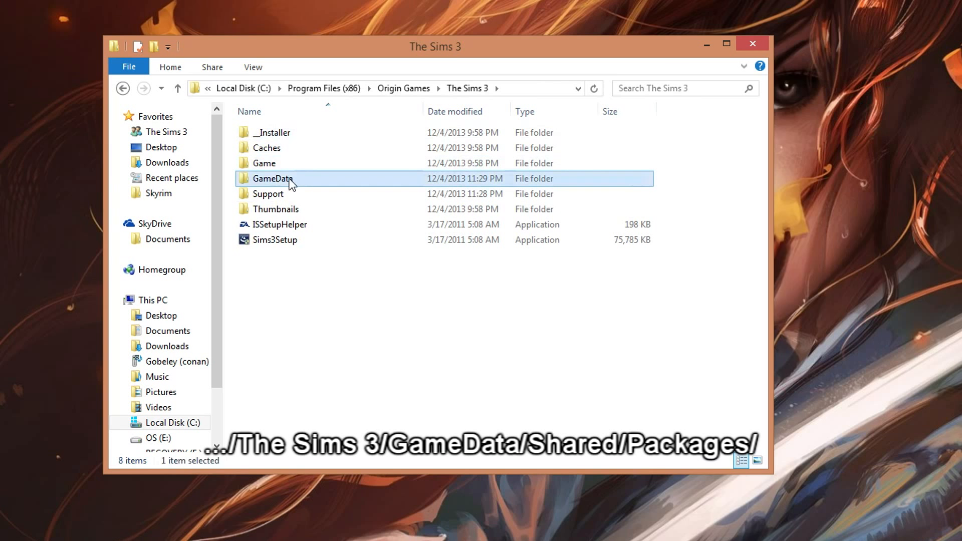
double_click(289, 178)
double_click(289, 135)
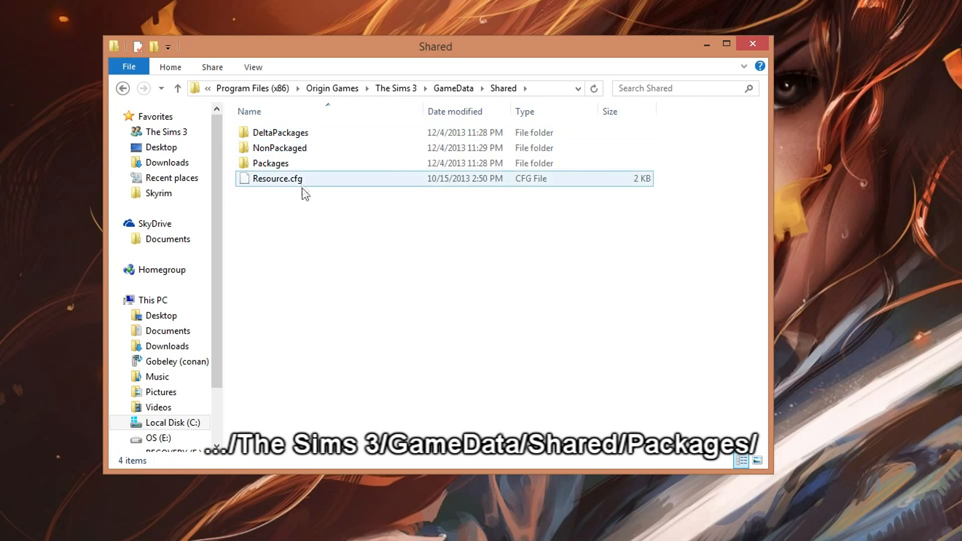
double_click(302, 165)
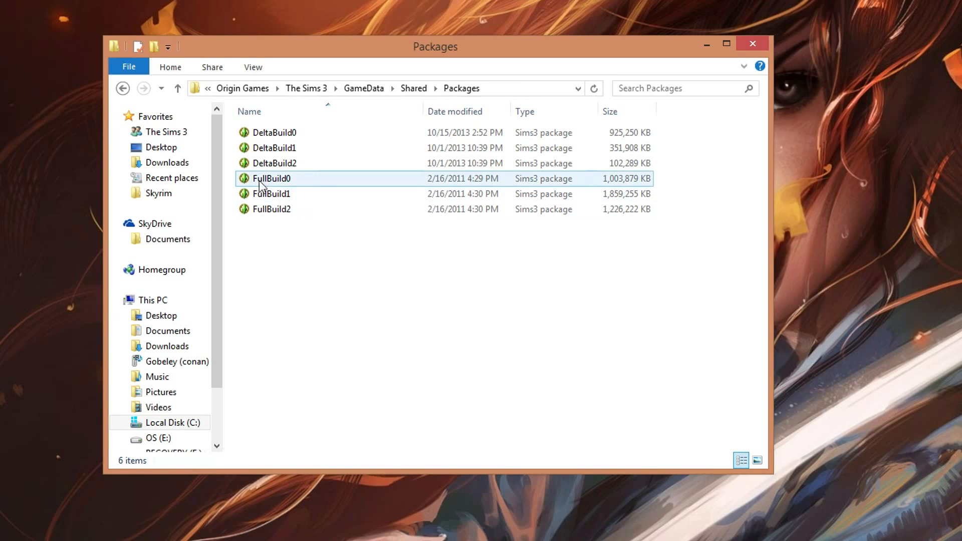
Open the FullBuild0 package from the Packages folder in s3pe
right_click(278, 183)
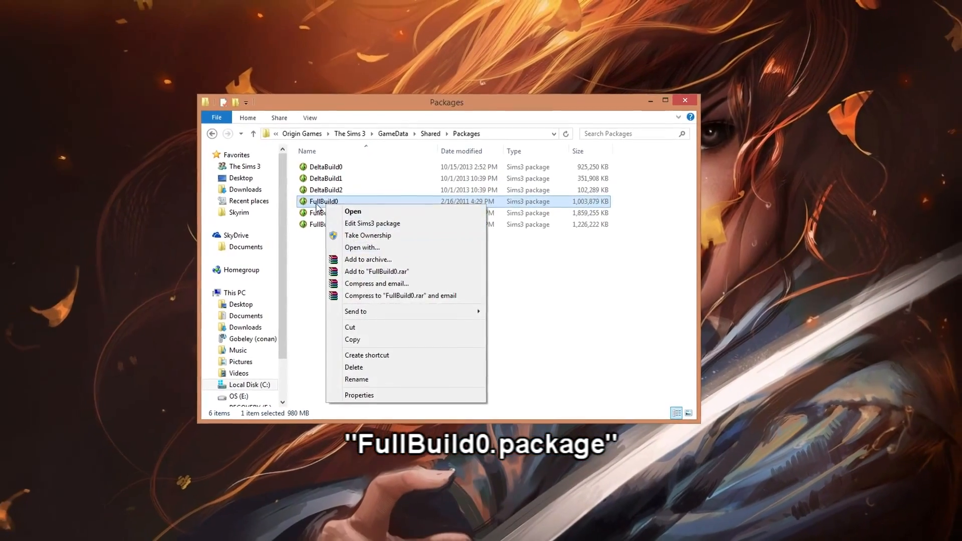
left_click(348, 386)
double_click(367, 206)
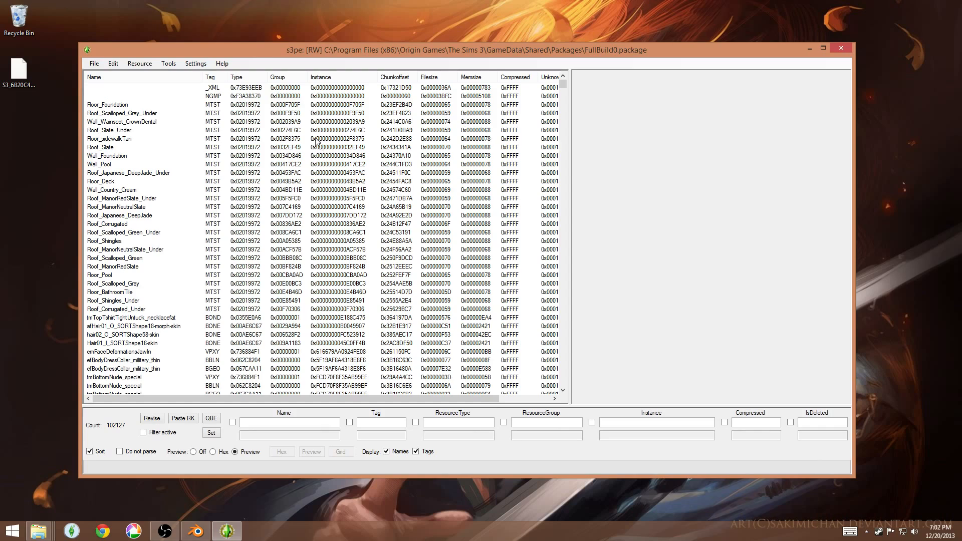
Sort the package's resources by Tag and by Name, and locate the CLIP entries beginning with a_react
left_click(213, 76)
left_click_drag(563, 84, 562, 185)
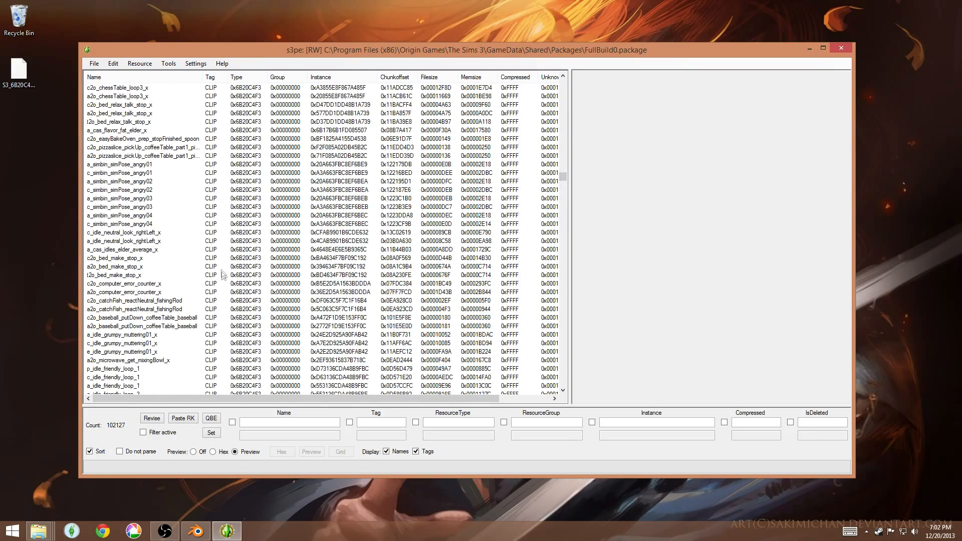
scroll(221, 270, "up", 15)
left_click(153, 78)
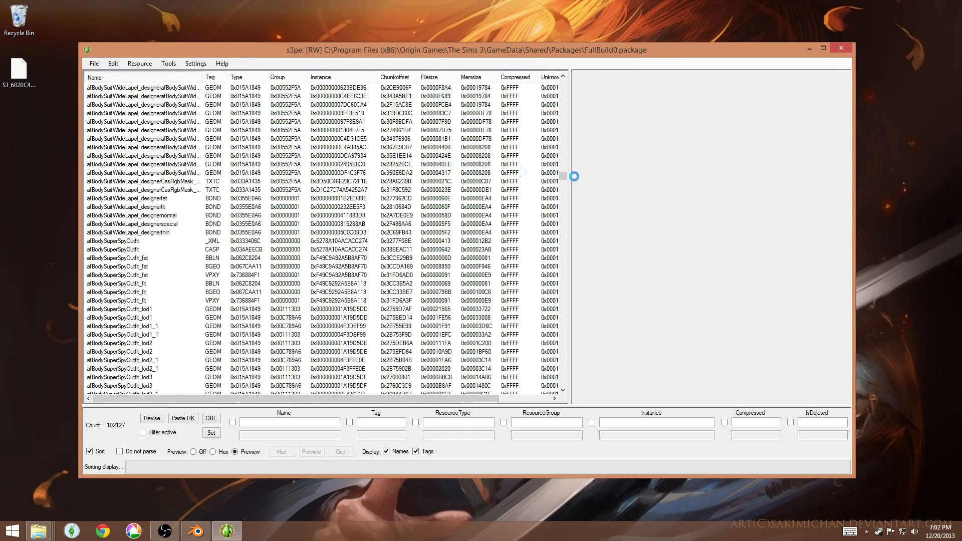
left_click_drag(566, 177, 551, 189)
left_click(171, 75)
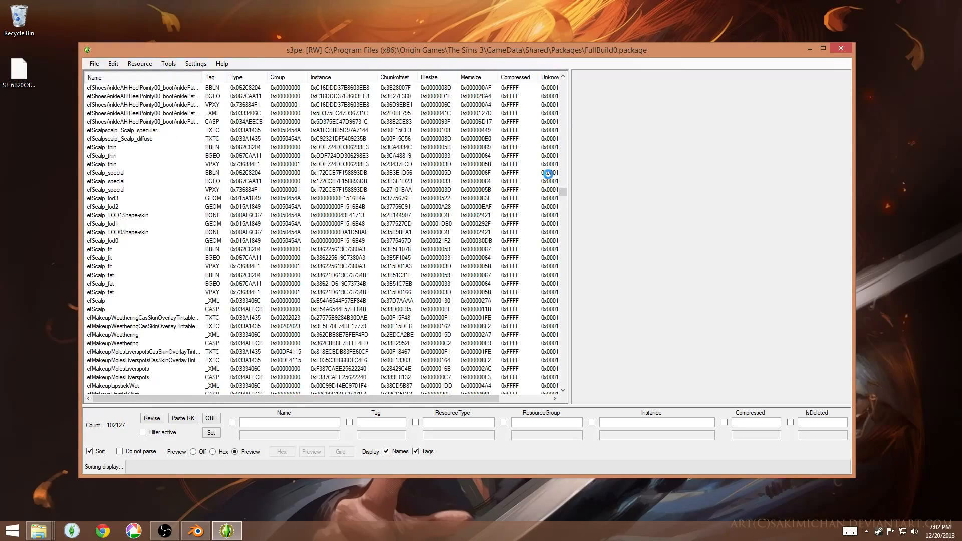
left_click_drag(562, 194, 567, 156)
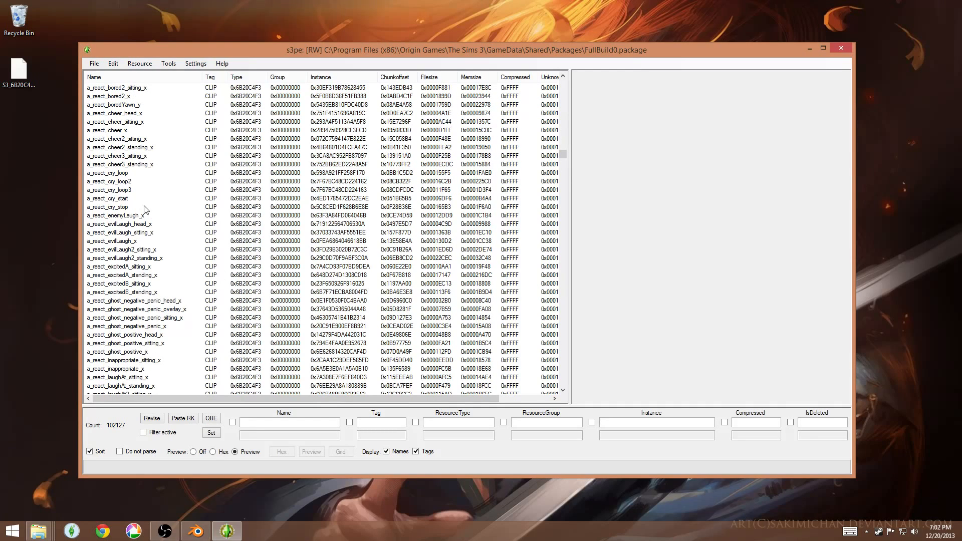
Export the a_react_cry_loop clip to a file on the Desktop with its default name, and close s3pe
left_click(99, 173)
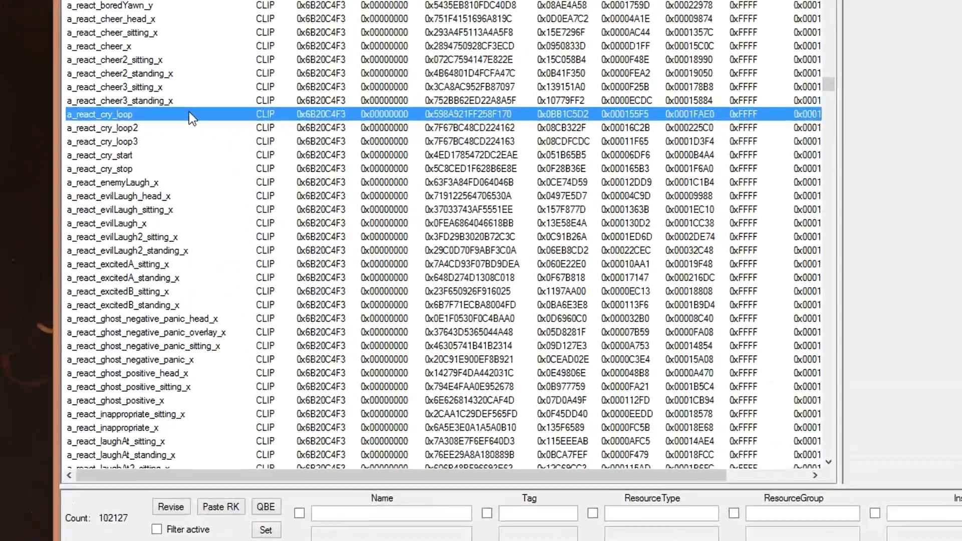
right_click(164, 172)
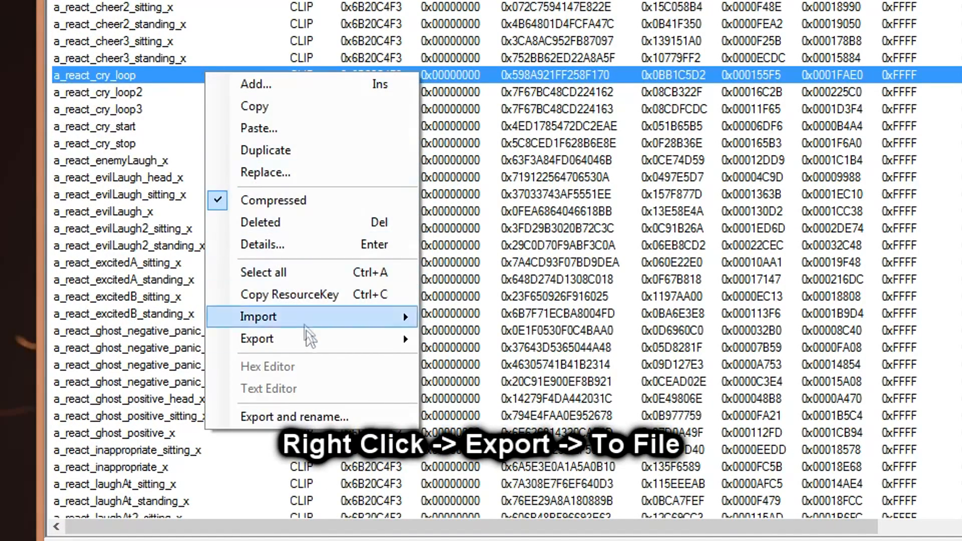
mouse_move(309, 341)
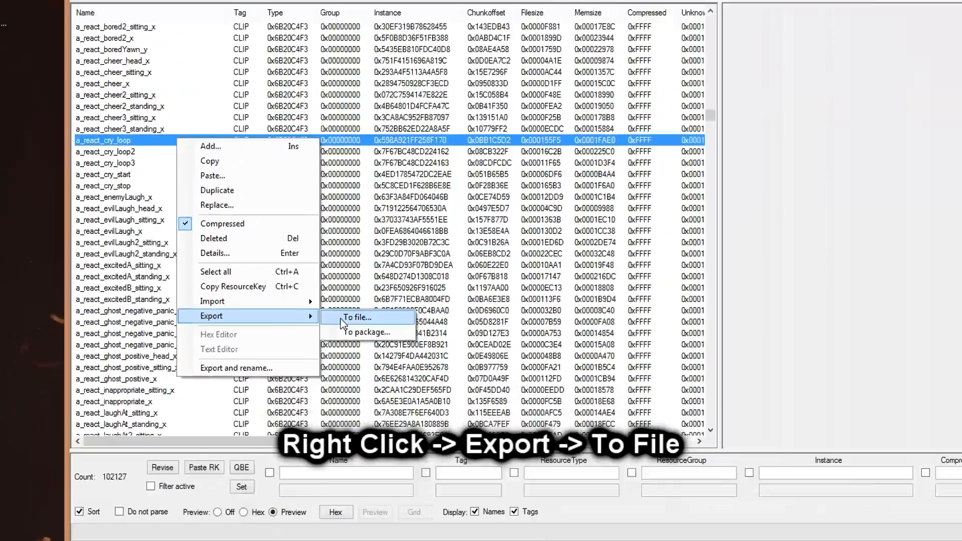
left_click(463, 341)
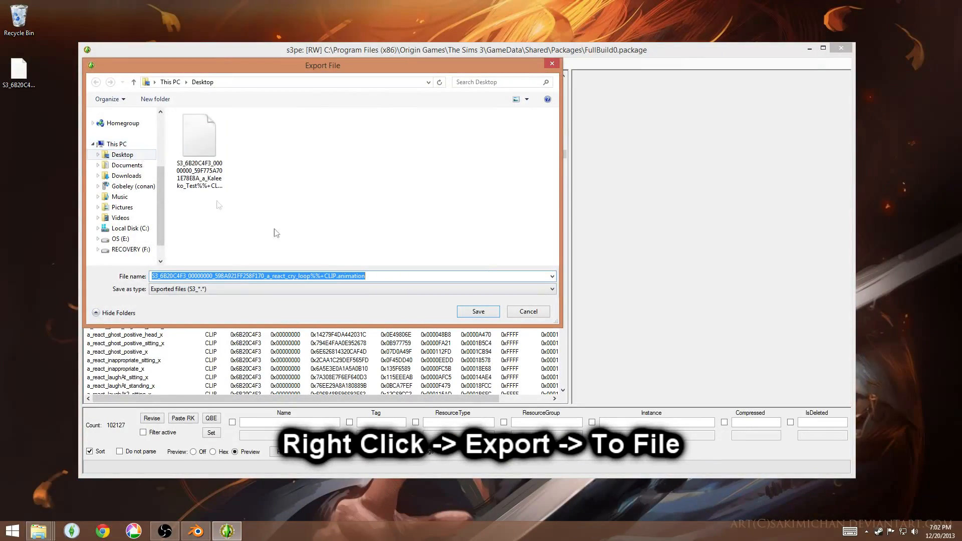
left_click(475, 311)
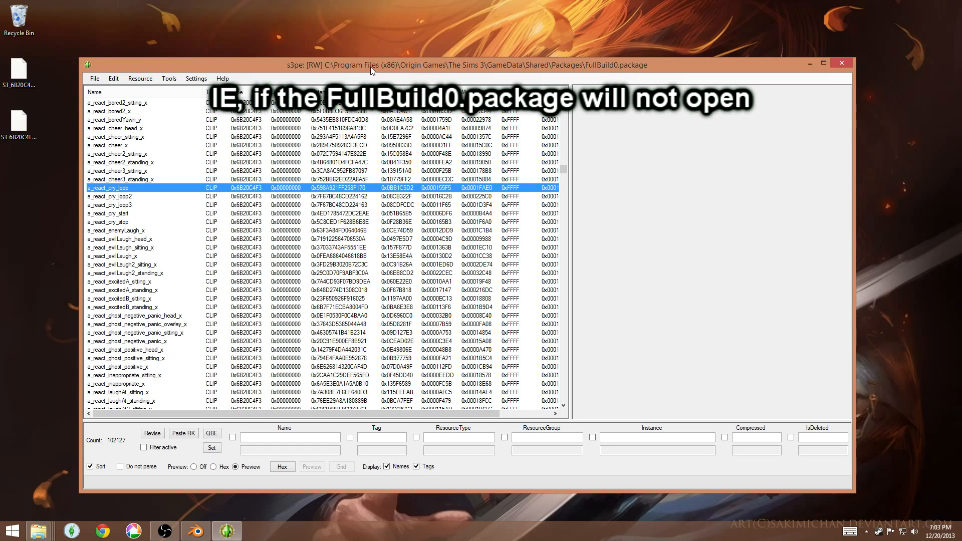
left_click(842, 63)
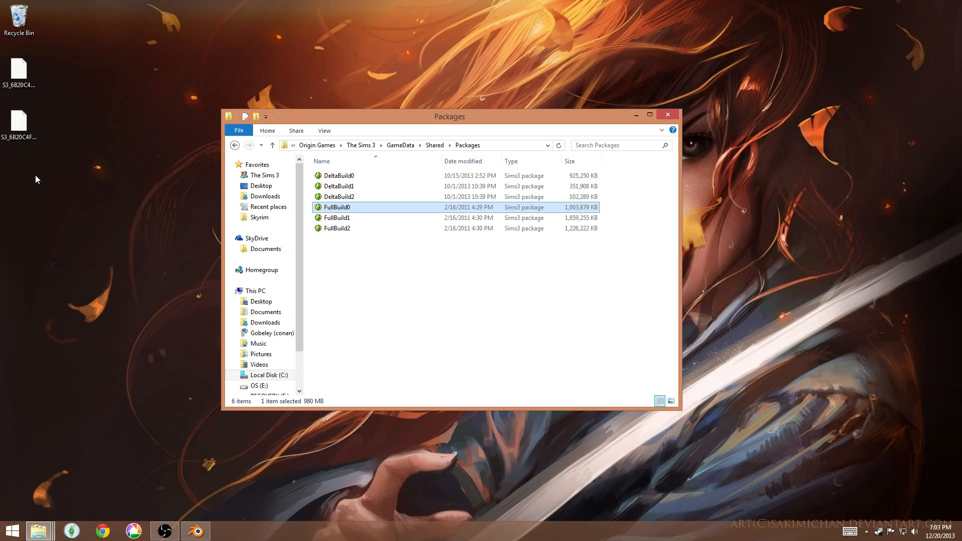
Switch to Blender and load the exported a_react_cry_loop clip from the Desktop onto the afRig
left_click(537, 353)
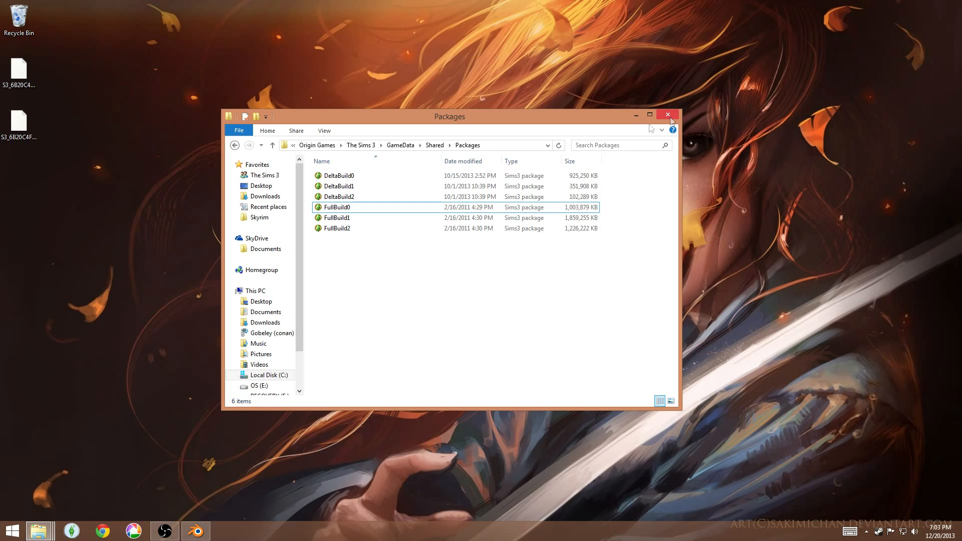
left_click(198, 534)
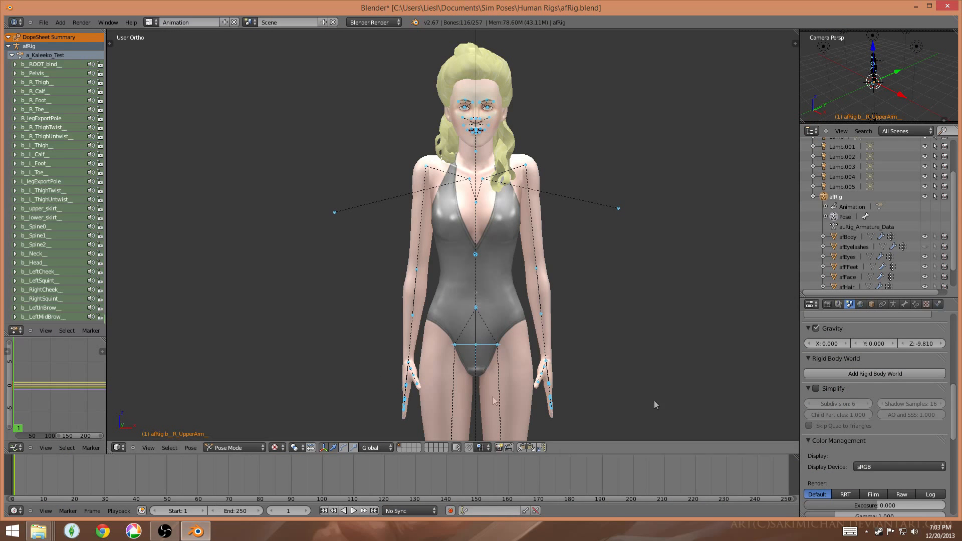
scroll(836, 410, "down", 10)
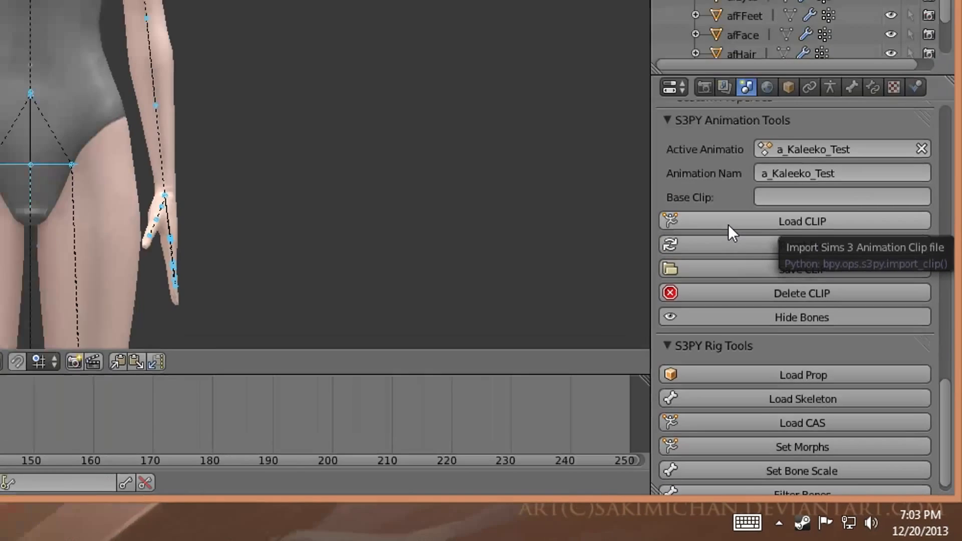
left_click(674, 163)
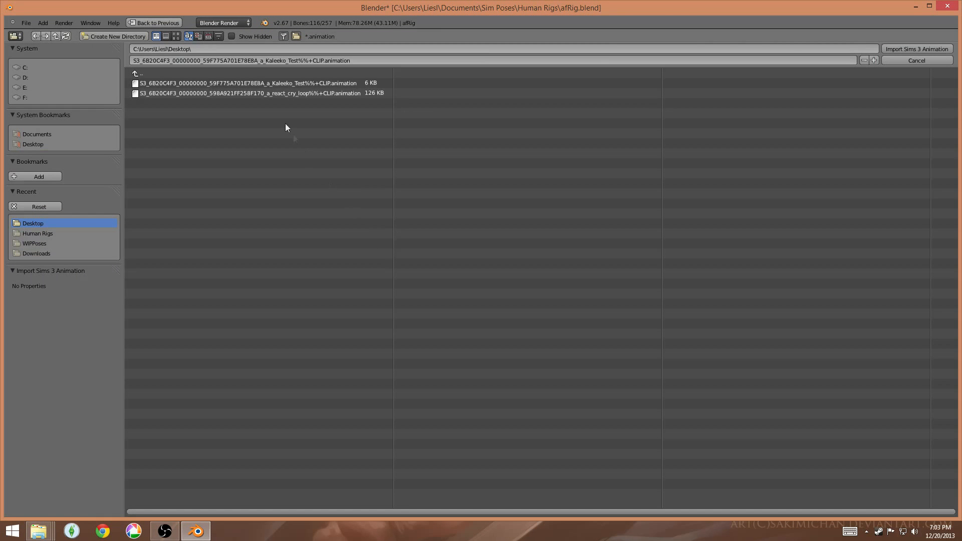
left_click(247, 92)
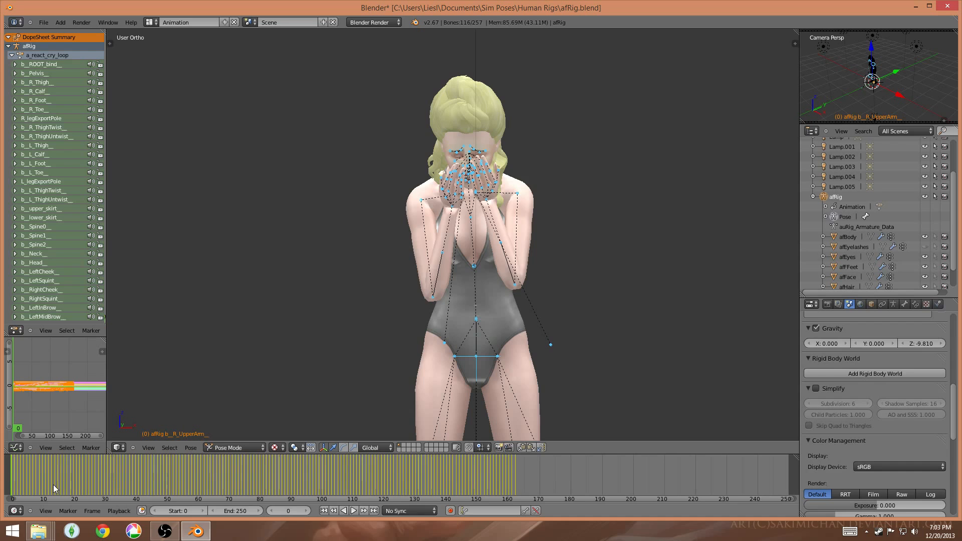
Play the crying animation, set the timeline to frame 63, and bring the face into close view
key("alt+a")
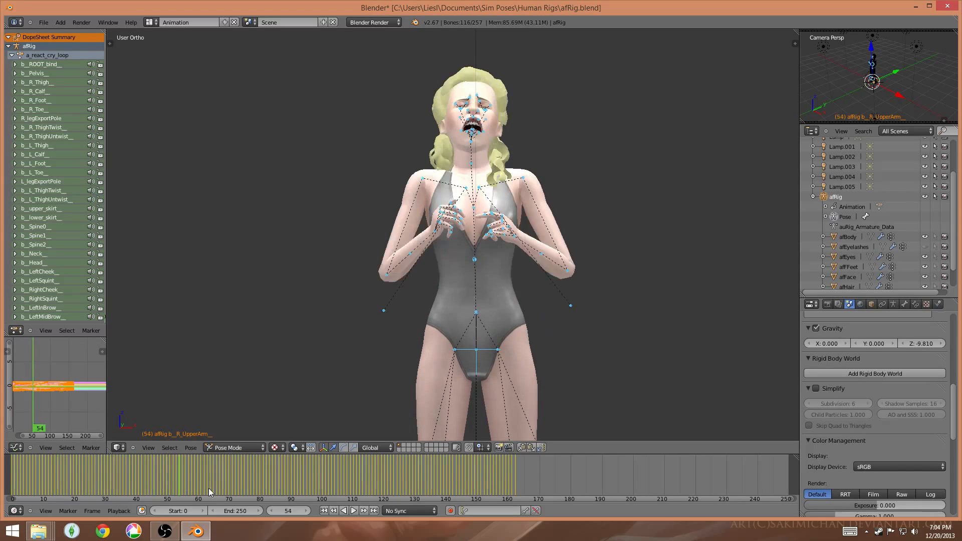
left_click_drag(307, 484, 206, 481)
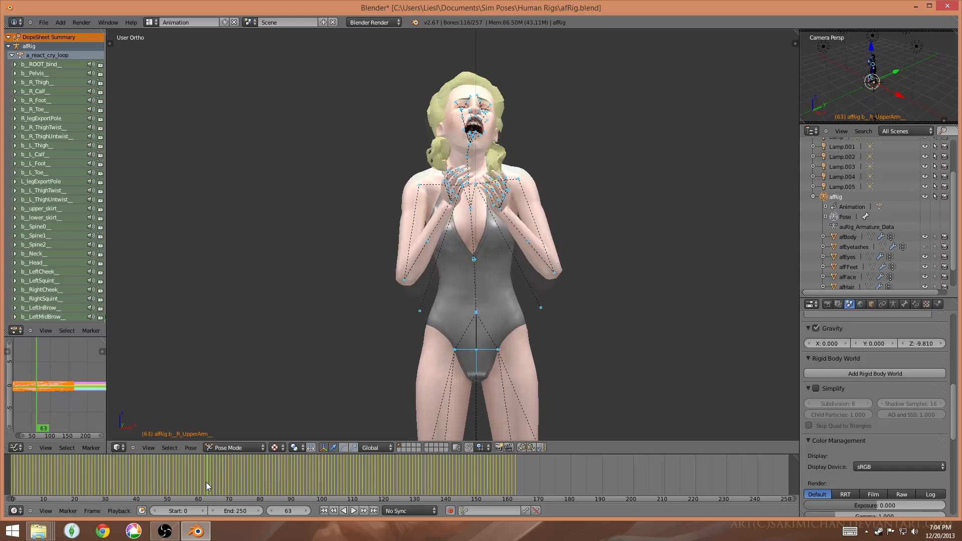
middle_click_drag(499, 246, 473, 248)
scroll(266, 305, "down", 3)
scroll(267, 304, "up", 3)
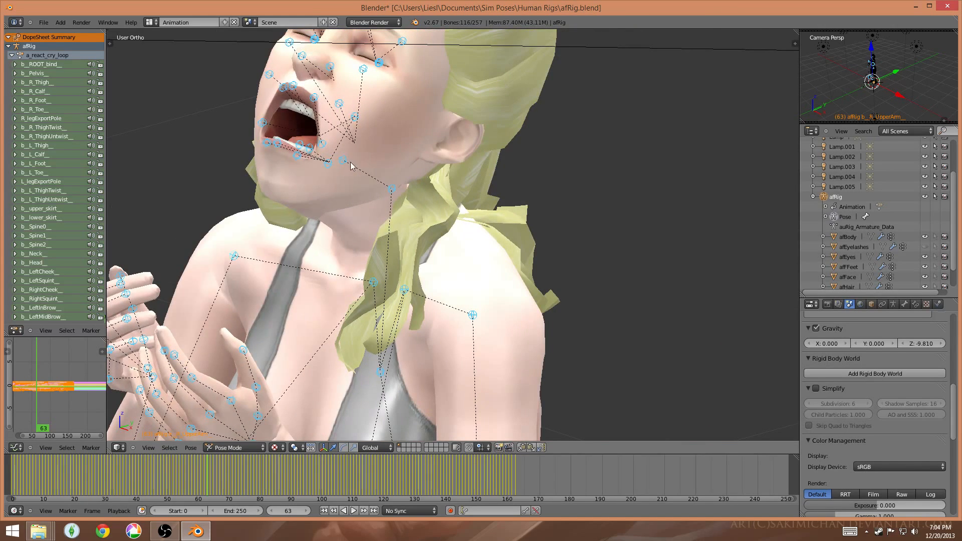
Select the head bone together with the jaw, mouth, cheek and nose bones of the crying face
right_click(350, 164)
right_click(392, 189)
right_click(344, 161, "shift")
right_click(327, 165, "shift")
right_click(316, 146, "shift")
right_click(310, 148, "shift")
right_click(300, 145, "shift")
right_click(297, 155, "shift")
right_click(277, 144, "shift")
right_click(266, 142, "shift")
right_click(262, 123, "shift")
right_click(283, 87, "shift")
right_click(293, 85, "shift")
right_click(313, 97, "shift")
right_click(338, 104, "shift")
right_click(354, 117, "shift")
right_click(362, 69, "shift")
right_click(329, 66, "shift")
right_click(302, 55, "shift")
right_click(289, 42, "shift")
right_click(270, 74, "shift")
middle_click_drag(388, 144, 388, 247, "shift")
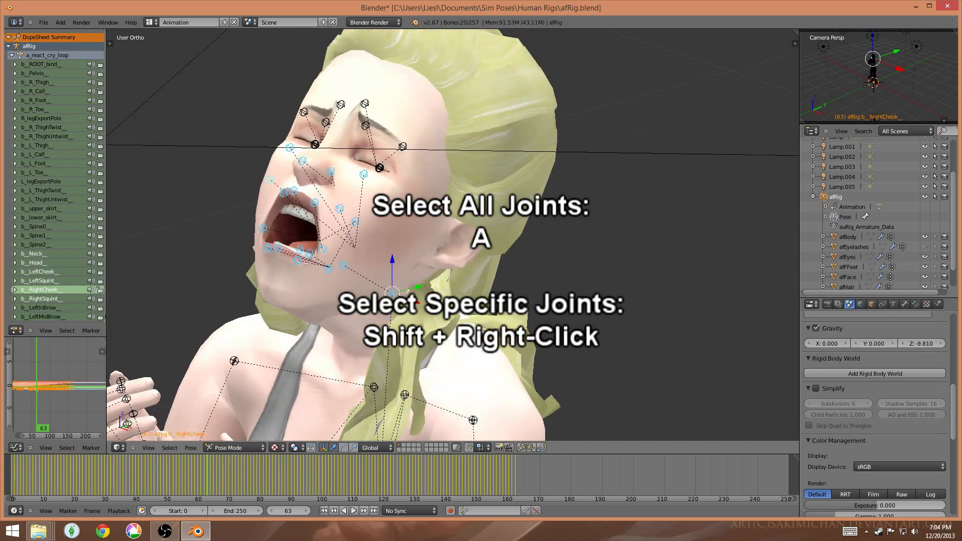
Add the eyelid, eye and eyebrow bones on both sides of the face to the bone selection
right_click(379, 168, "shift")
right_click(316, 145, "shift")
right_click(316, 145, "shift")
right_click(316, 145, "shift")
right_click(325, 123, "shift")
right_click(304, 112, "shift")
right_click(341, 104, "shift")
right_click(364, 104, "shift")
right_click(366, 125, "shift")
right_click(403, 147, "shift")
middle_click_drag(561, 267, 551, 266)
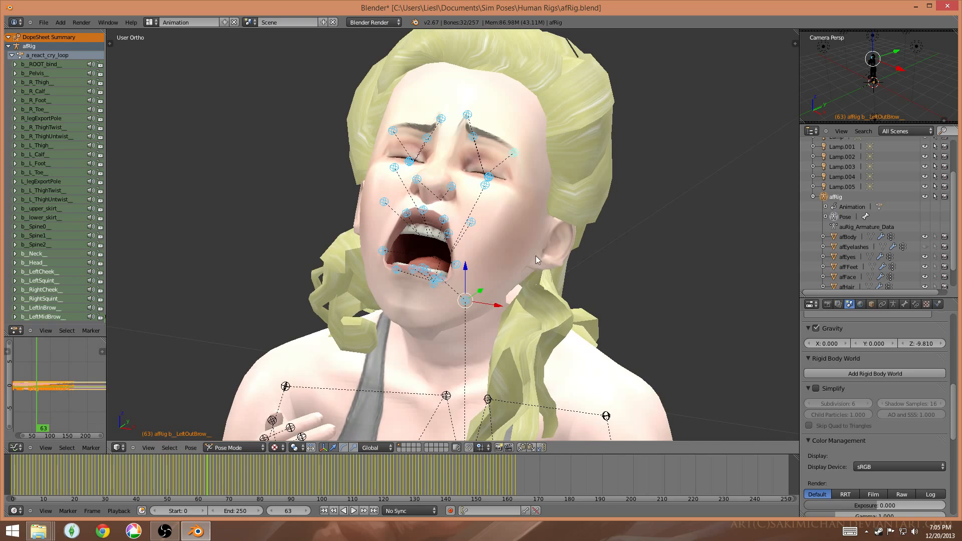
Load the a_Kaleeko_Test clip from the Desktop onto the rig
scroll(552, 266, "down", 3)
scroll(863, 398, "down", 10)
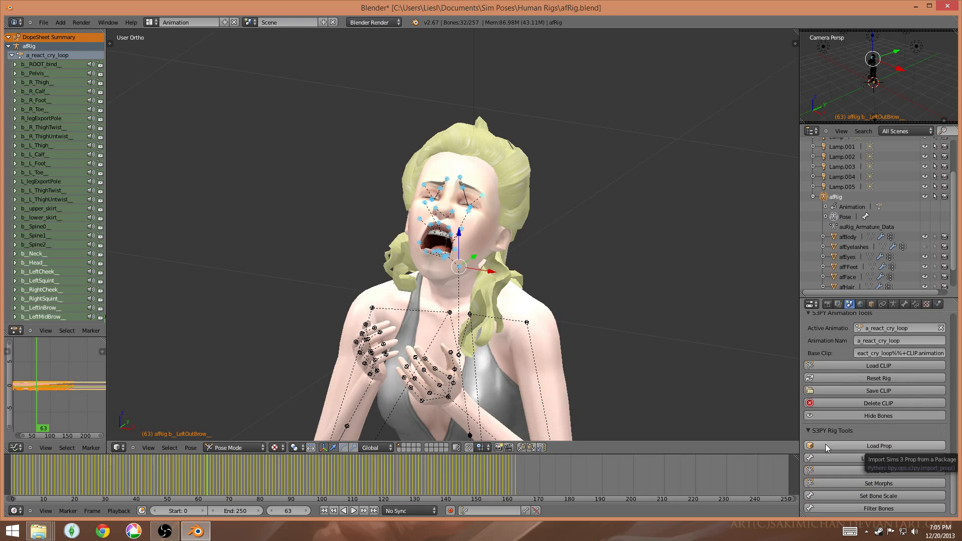
left_click(886, 365)
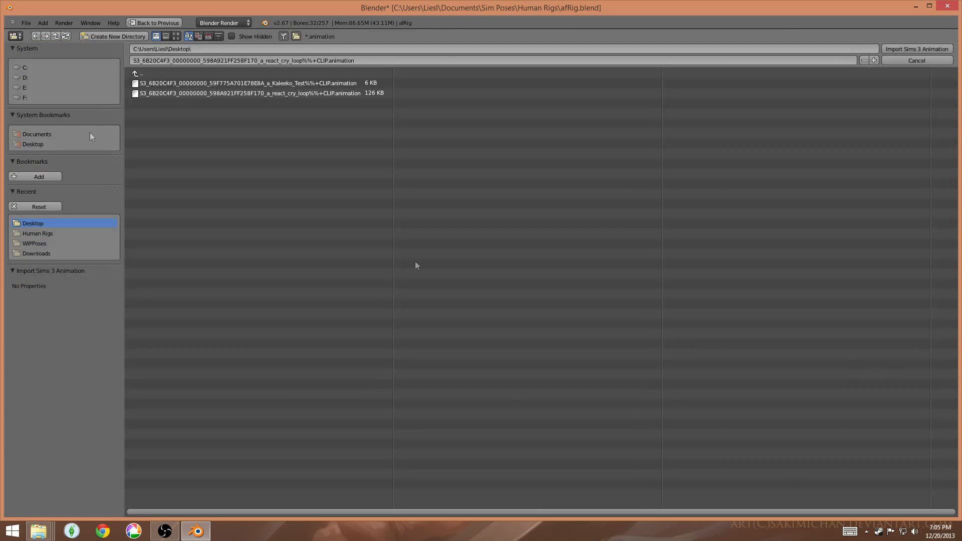
left_click(306, 83)
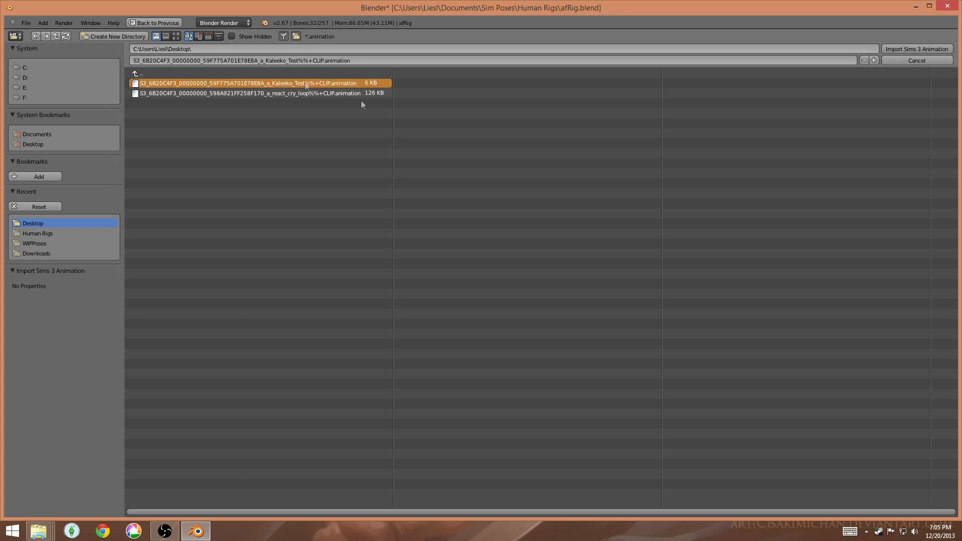
left_click(921, 50)
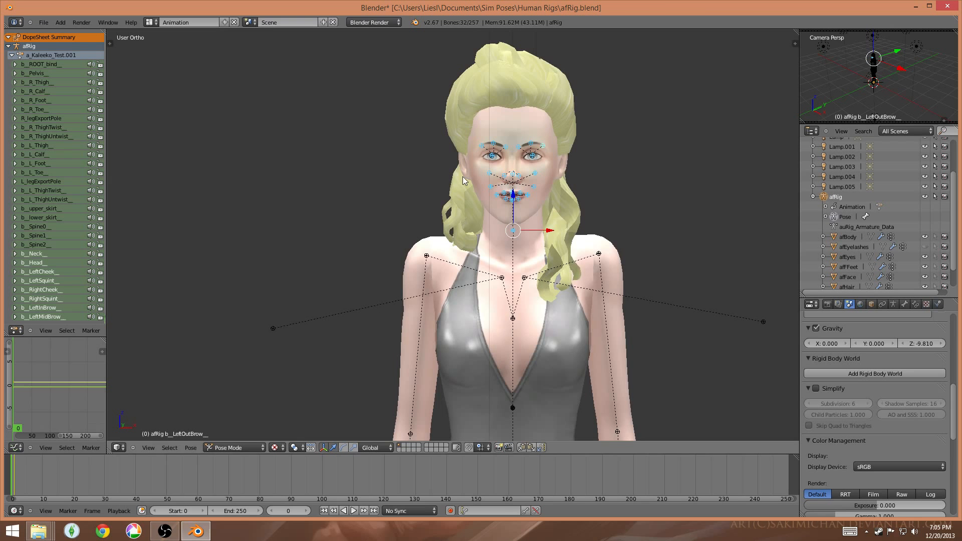
Paste the copied crying head and face pose onto the a_Kaleeko_Test pose and check it on the figure
mouse_move(347, 200)
middle_mouse_down()
mouse_move(395, 201)
mouse_move(305, 209)
mouse_move(330, 201)
middle_mouse_up()
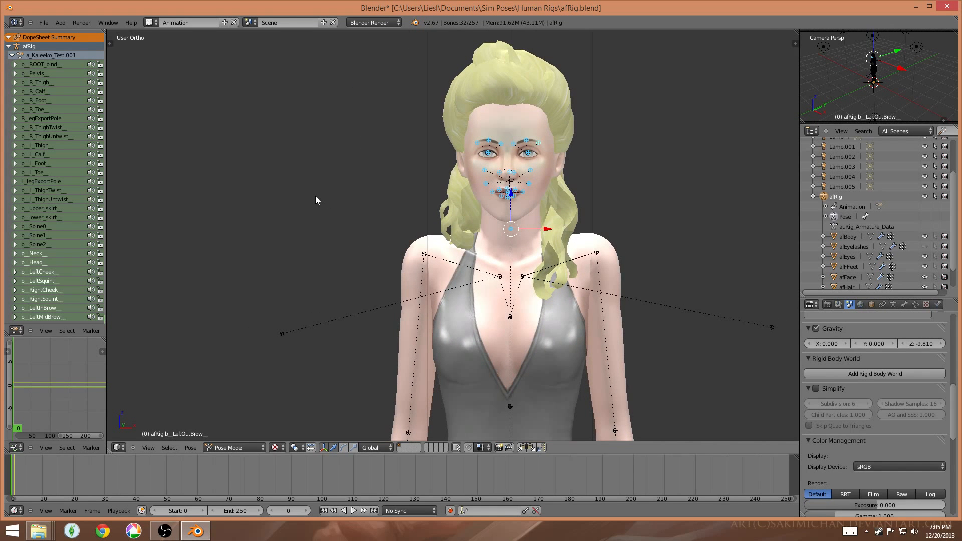
key("ctrl+v")
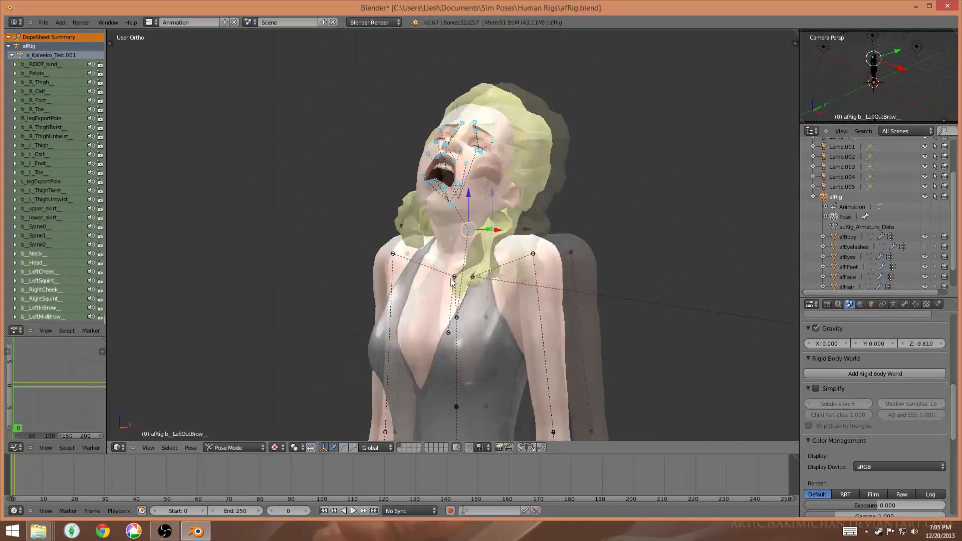
middle_click_drag(453, 282, 489, 301)
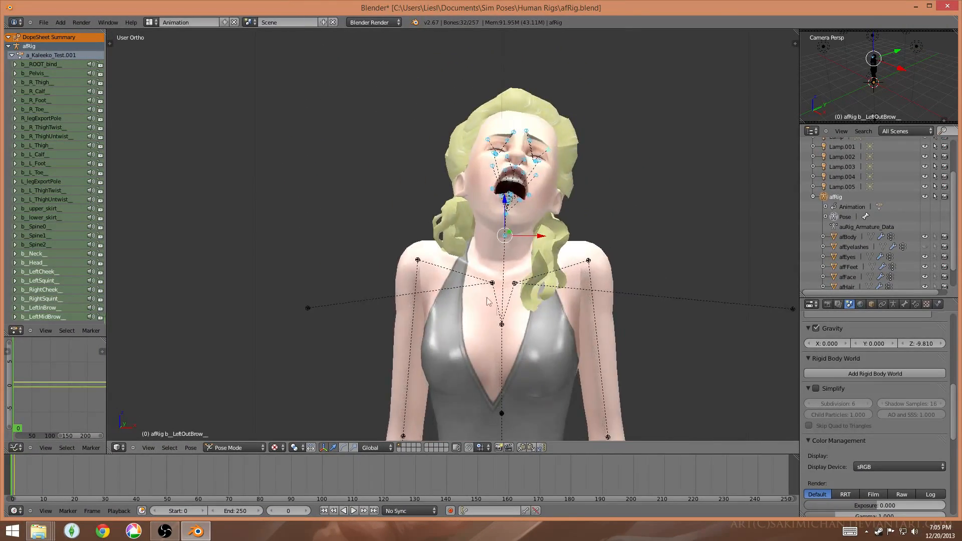
scroll(493, 305, "down", 4)
middle_click_drag(544, 368, 561, 352, "shift")
middle_click_drag(400, 274, 411, 269)
scroll(392, 258, "down", 3)
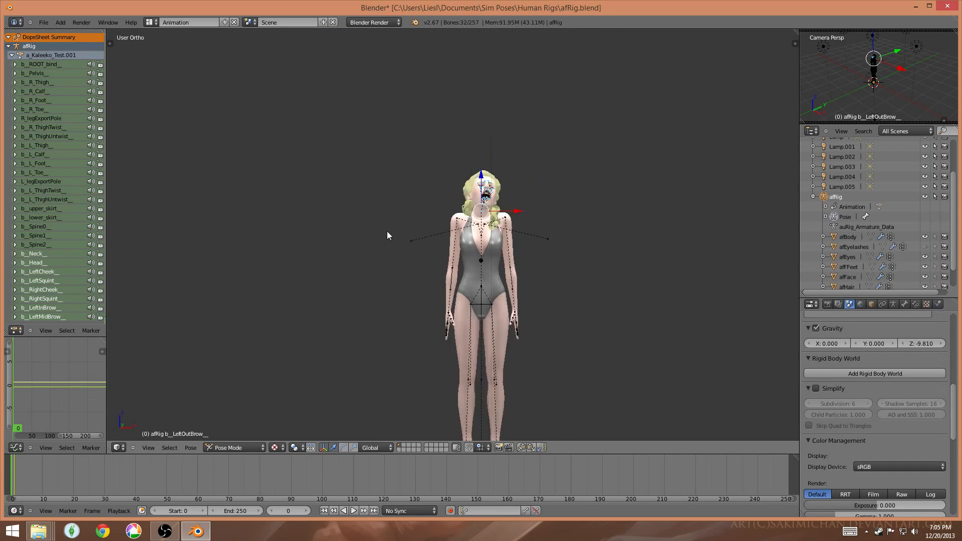
Select all bones of the rig and insert a LocRot keyframe at frame 0
scroll(388, 240, "up", 5)
key("a")
key("i")
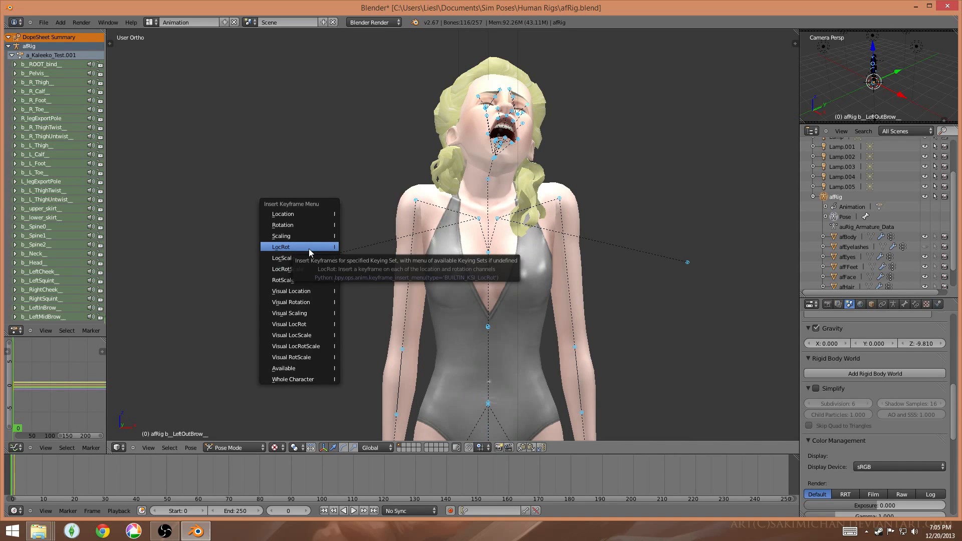
left_click(308, 249)
scroll(872, 396, "down", 6)
middle_click_drag(328, 224, 316, 195)
middle_click_drag(315, 195, 315, 223, "shift")
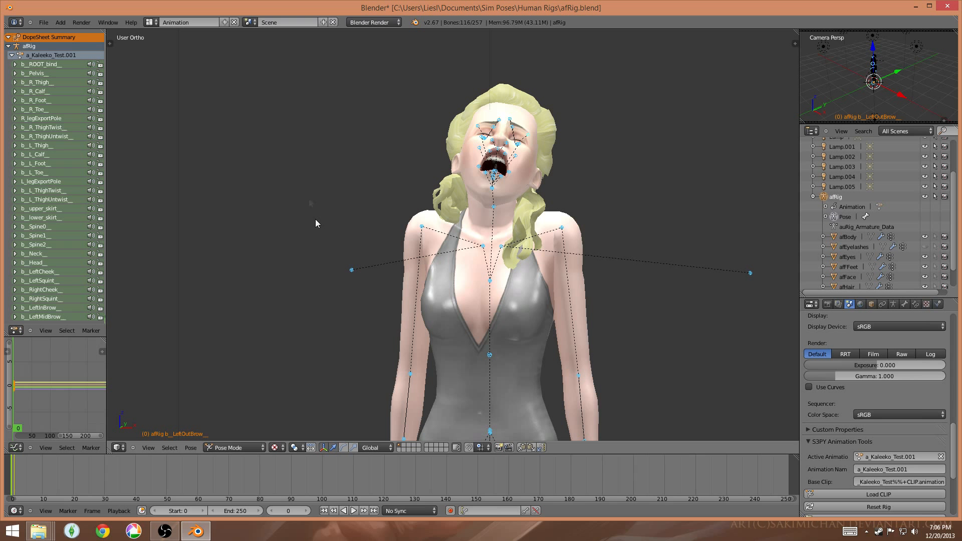
Minimize Blender and open the Pets expansion's package folder at The Sims 3 Pets/GameData/Shared/Packages
left_click(915, 6)
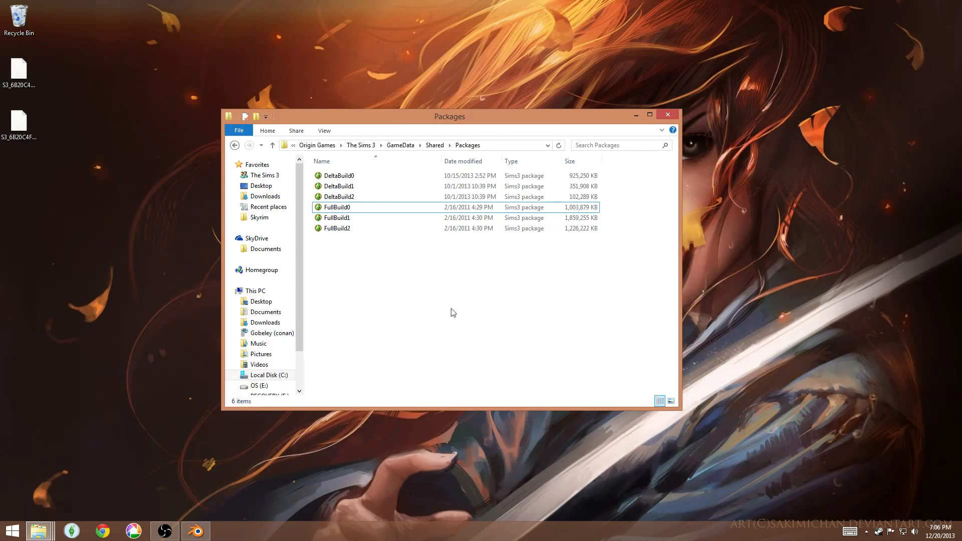
left_click_drag(406, 123, 382, 117)
left_click(337, 139)
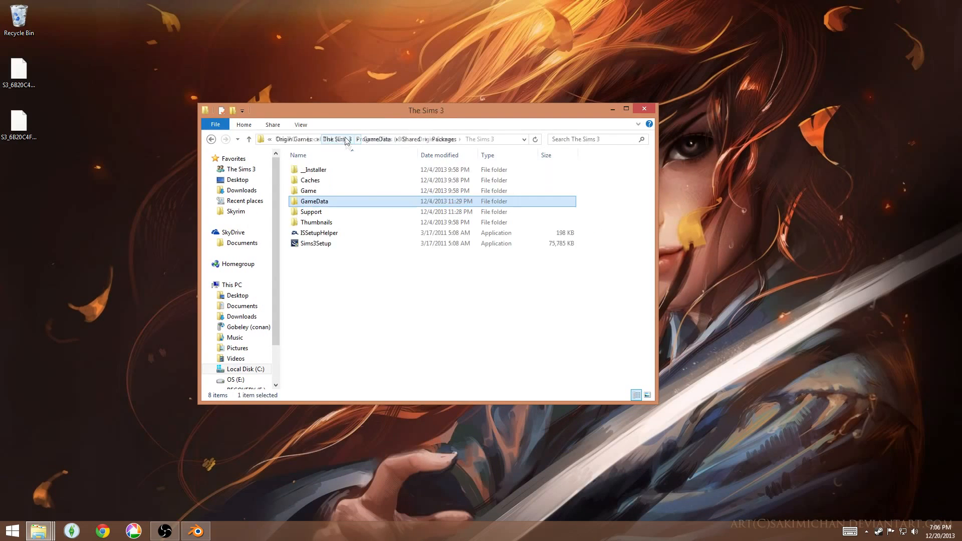
left_click(444, 140)
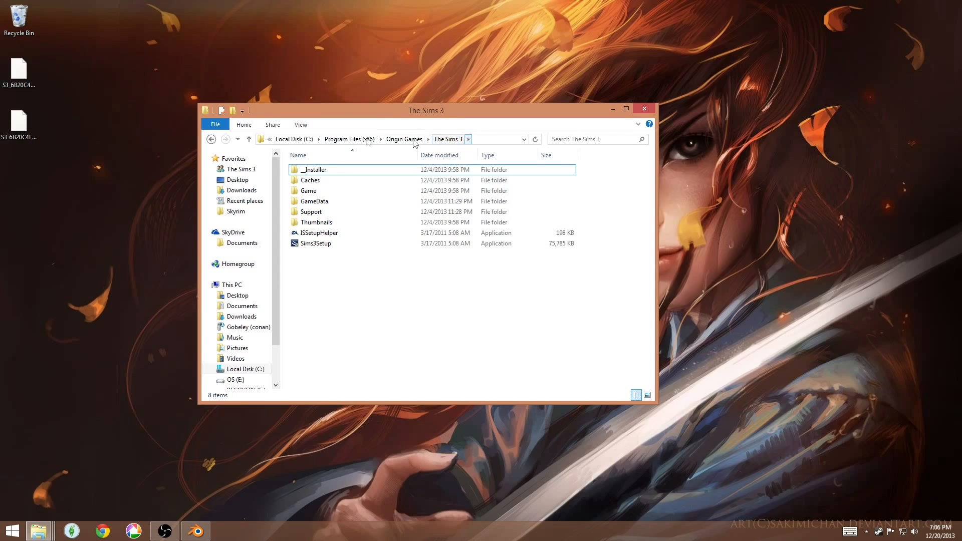
left_click(404, 140)
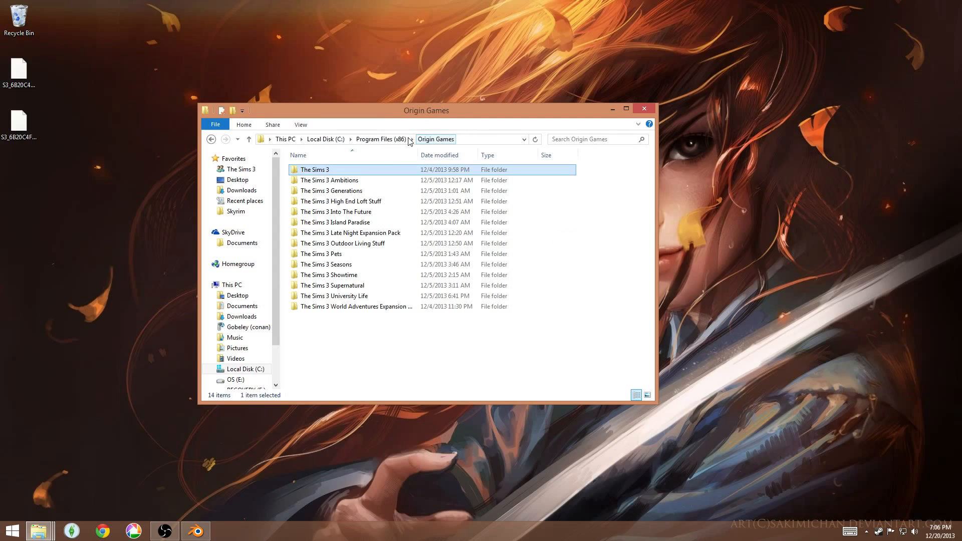
double_click(367, 258)
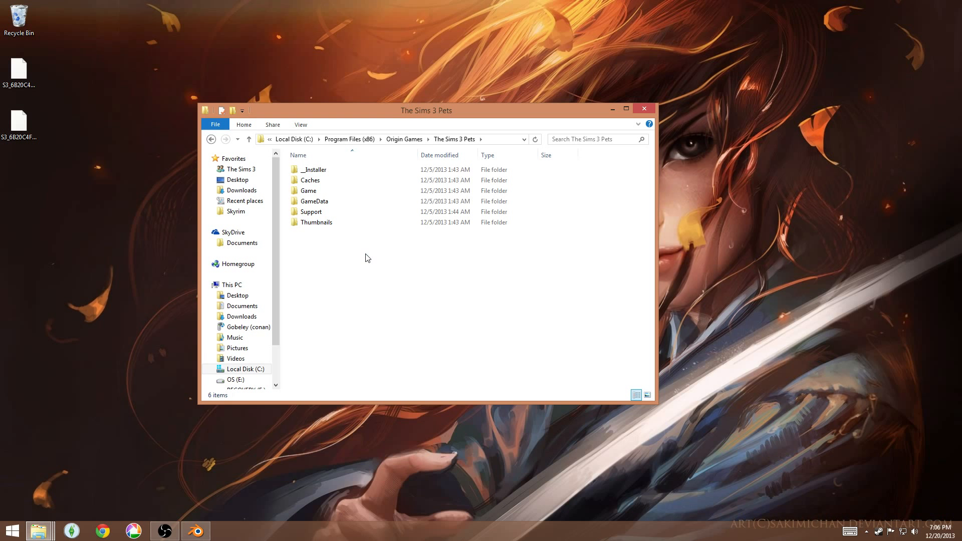
double_click(323, 202)
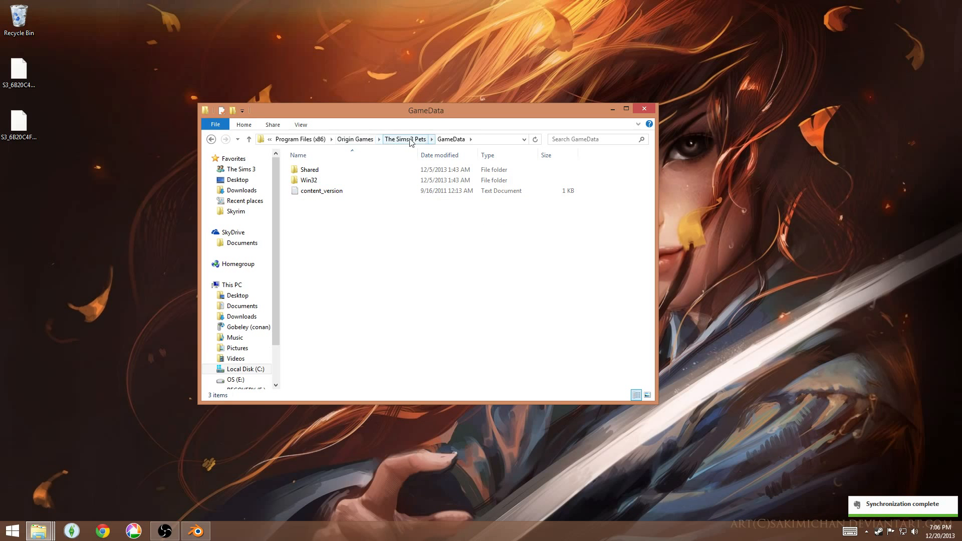
double_click(332, 171)
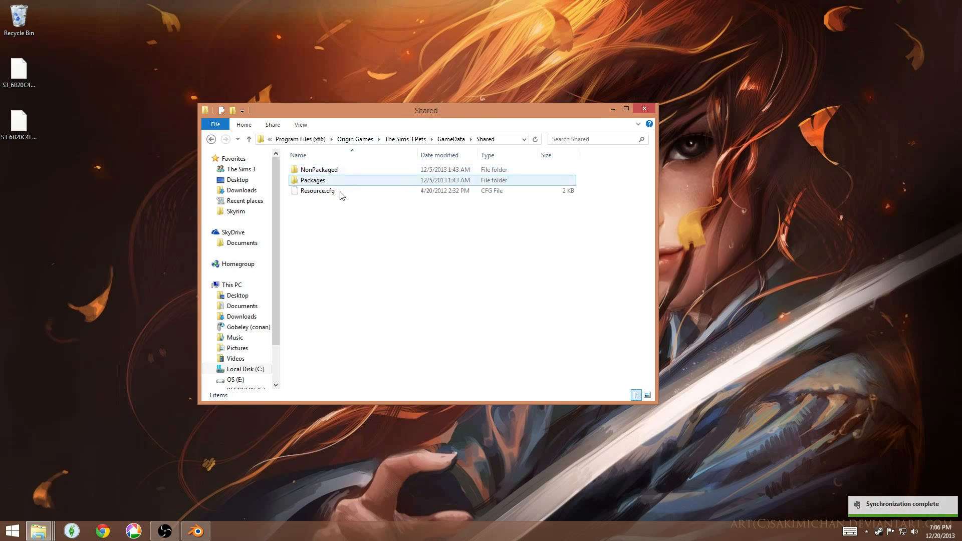
double_click(329, 182)
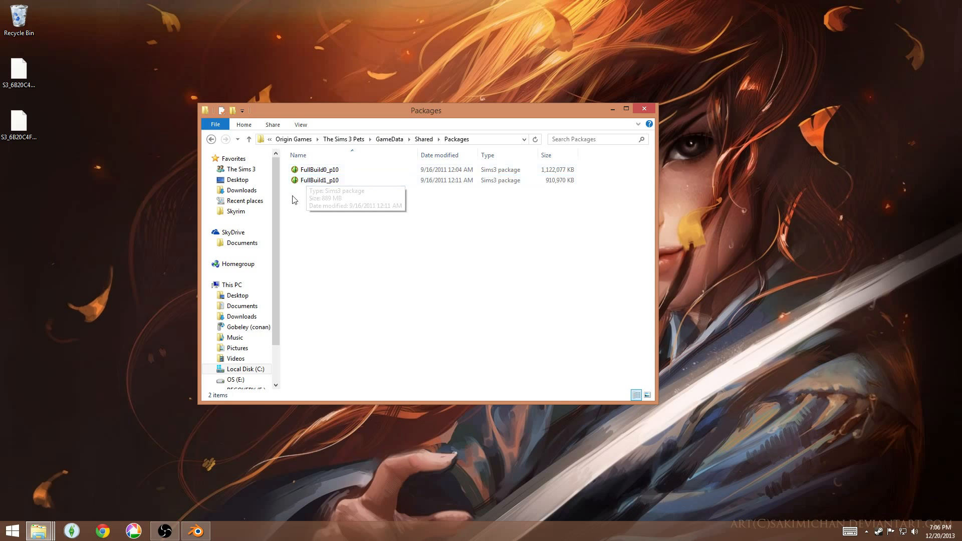
Open the FullBuild0_p10 package in s3pe and look through its resource list
right_click(305, 171)
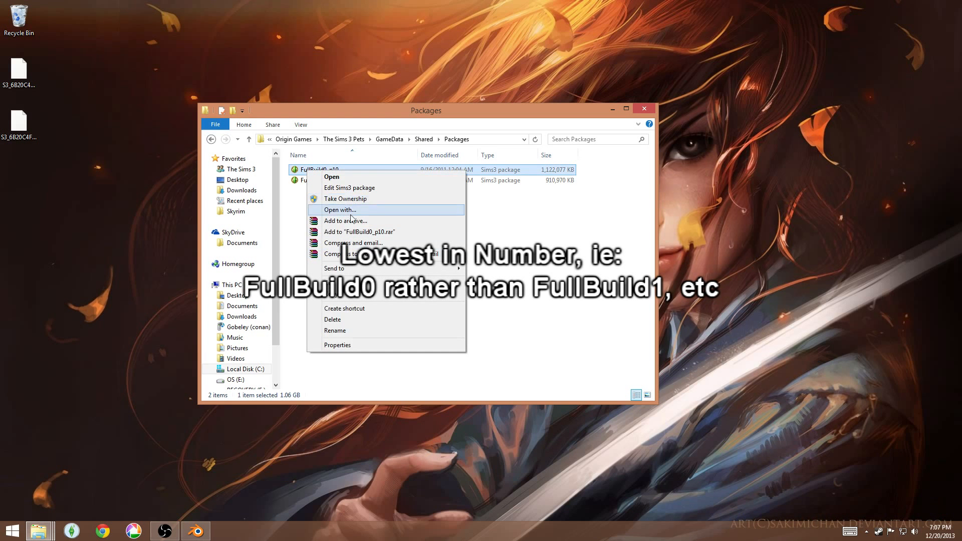
double_click(298, 171)
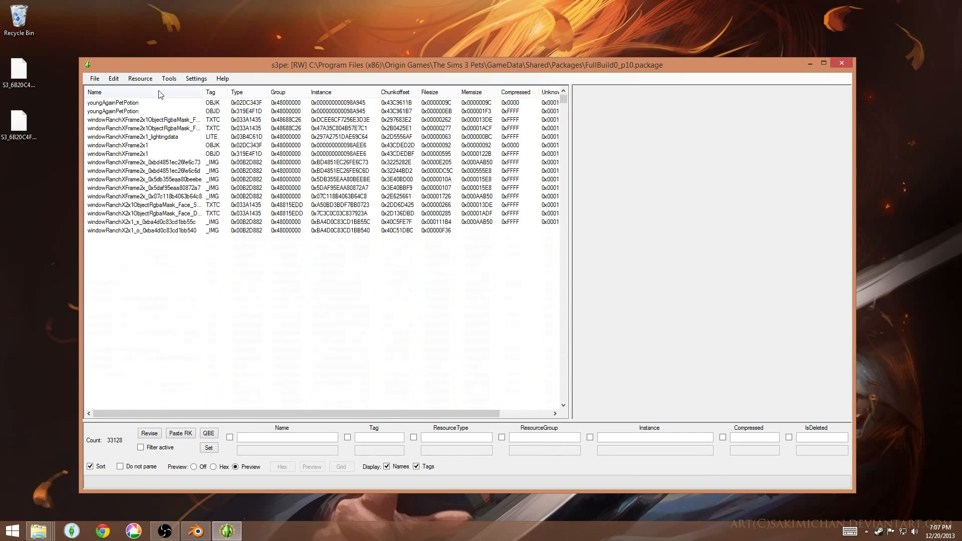
left_click_drag(565, 100, 564, 166)
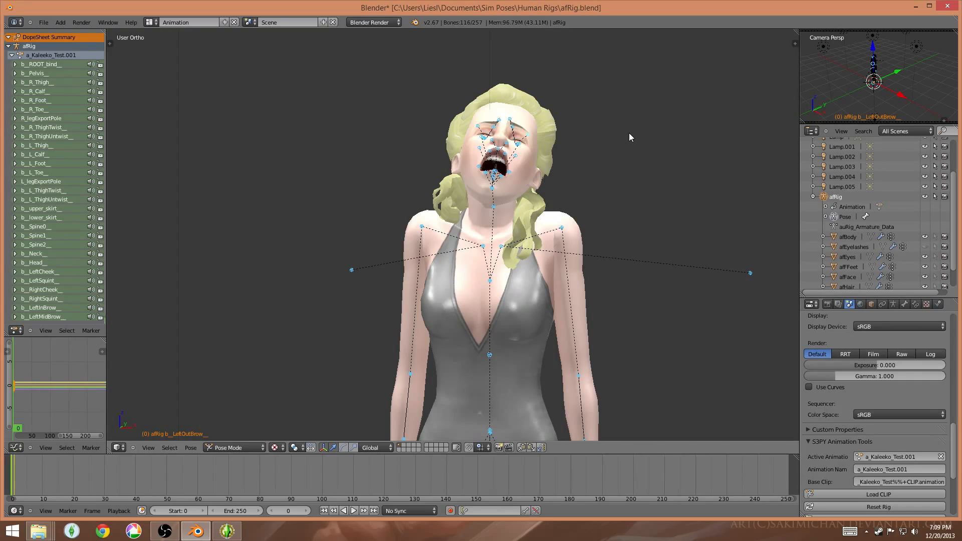